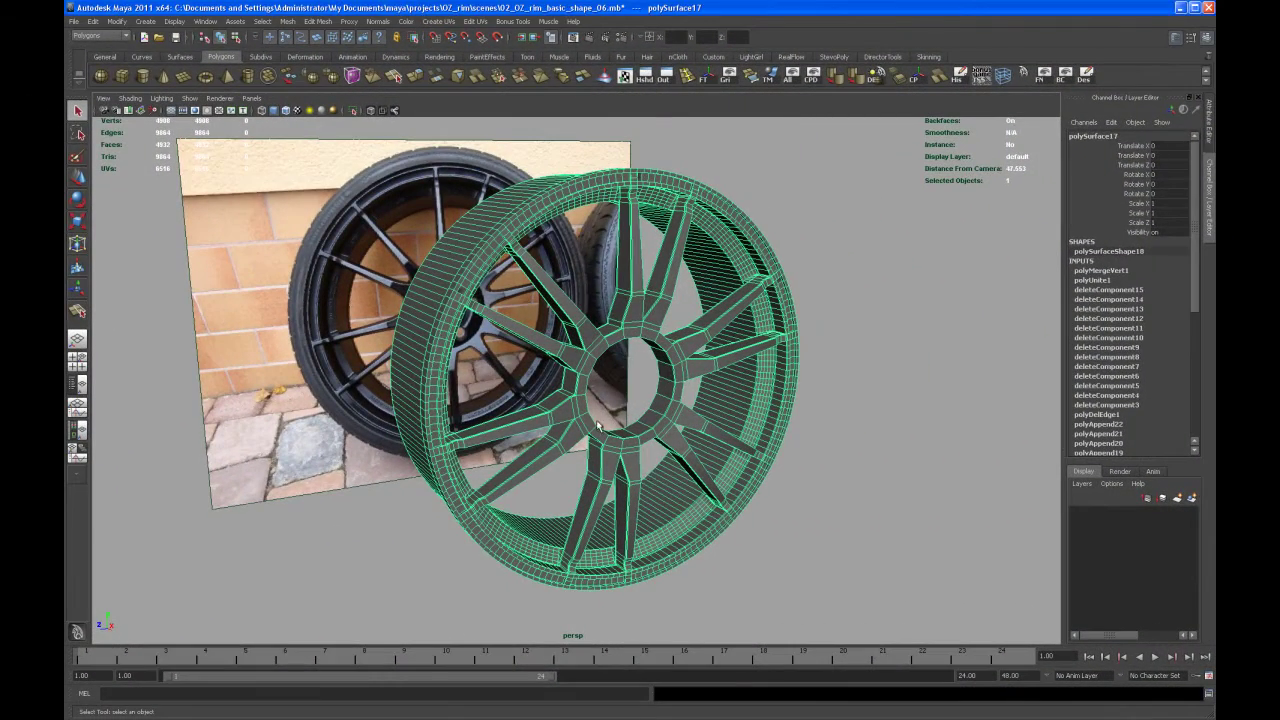
Step: Select the narrow face ring behind the rim's front lip and move it along the X axis
mouse_move(598, 427)
left_mouse_down("alt")
mouse_move(671, 414)
mouse_move(597, 462)
mouse_move(600, 419)
left_mouse_up("alt")
left_click_drag(617, 352, 603, 414, "alt")
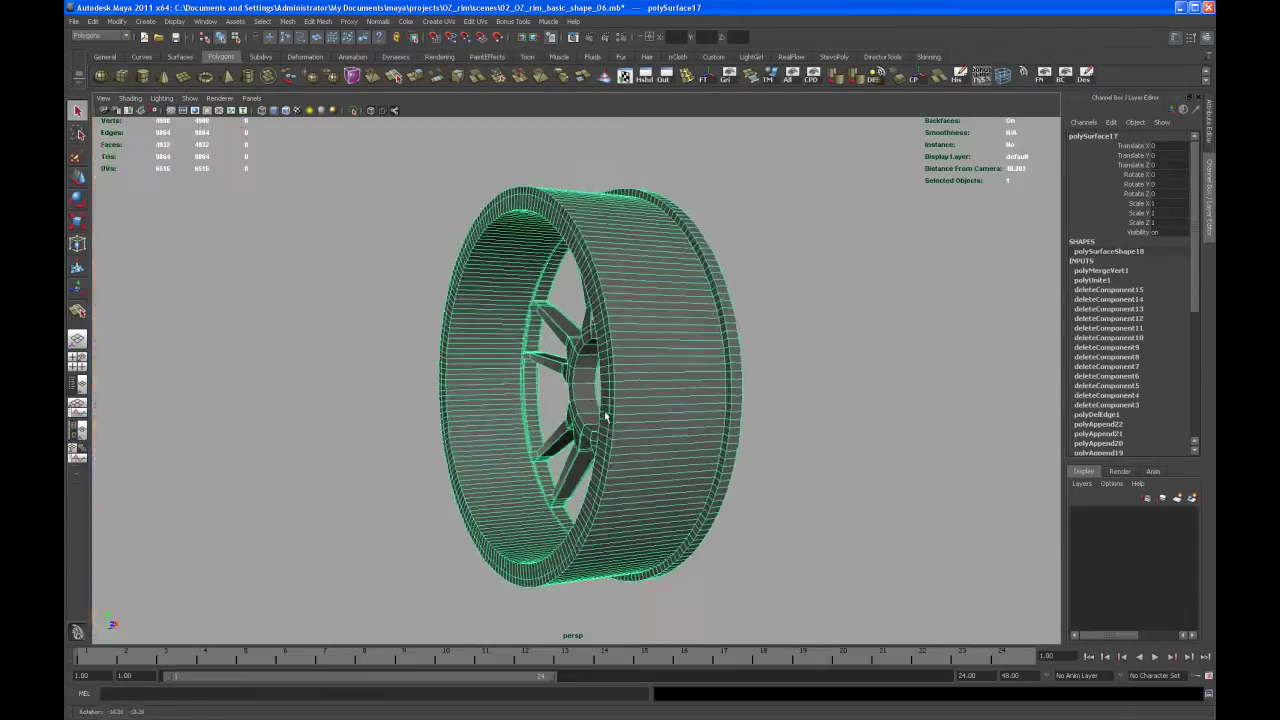
right_click_drag(603, 414, 697, 446, "alt")
left_click_drag(697, 446, 666, 371, "alt")
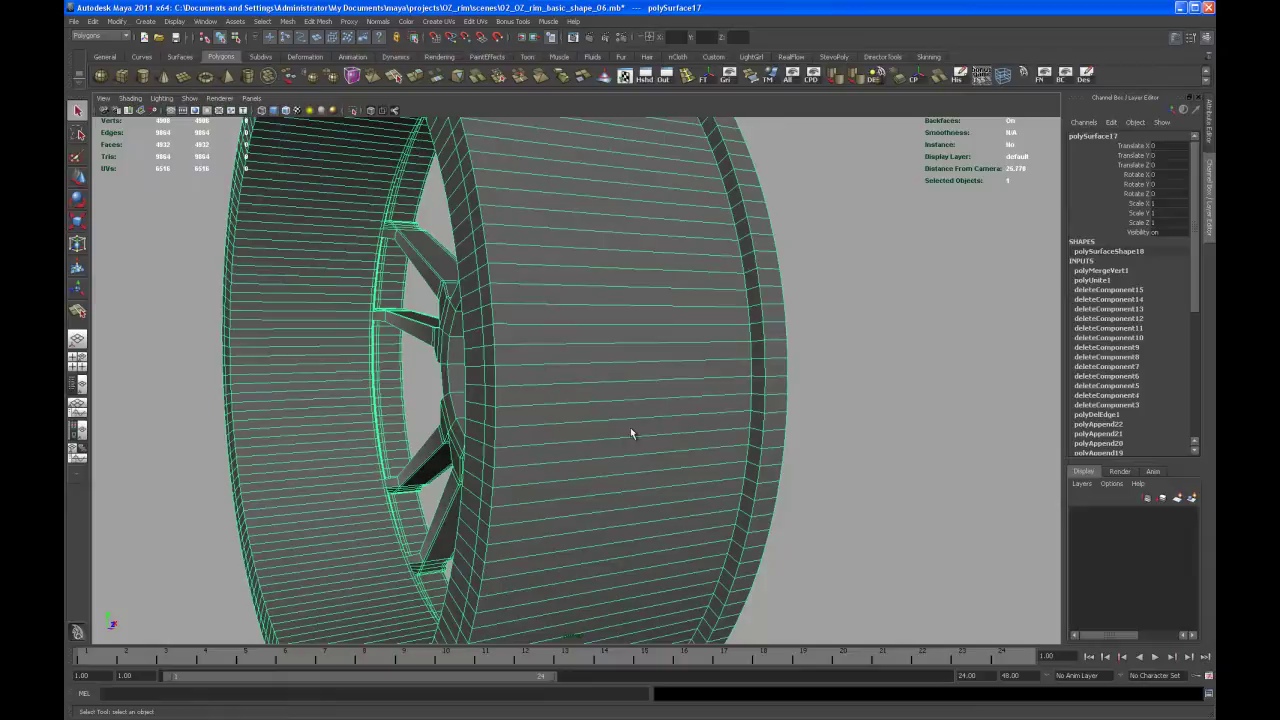
left_click_drag(630, 472, 591, 309, "alt")
right_click_drag(591, 309, 560, 349, "alt")
left_click_drag(560, 349, 609, 394, "alt")
mouse_move(609, 394)
right_mouse_down("alt")
mouse_move(609, 450)
mouse_move(607, 409)
mouse_move(620, 397)
right_mouse_up("alt")
left_click(624, 376)
double_click(624, 376, "shift")
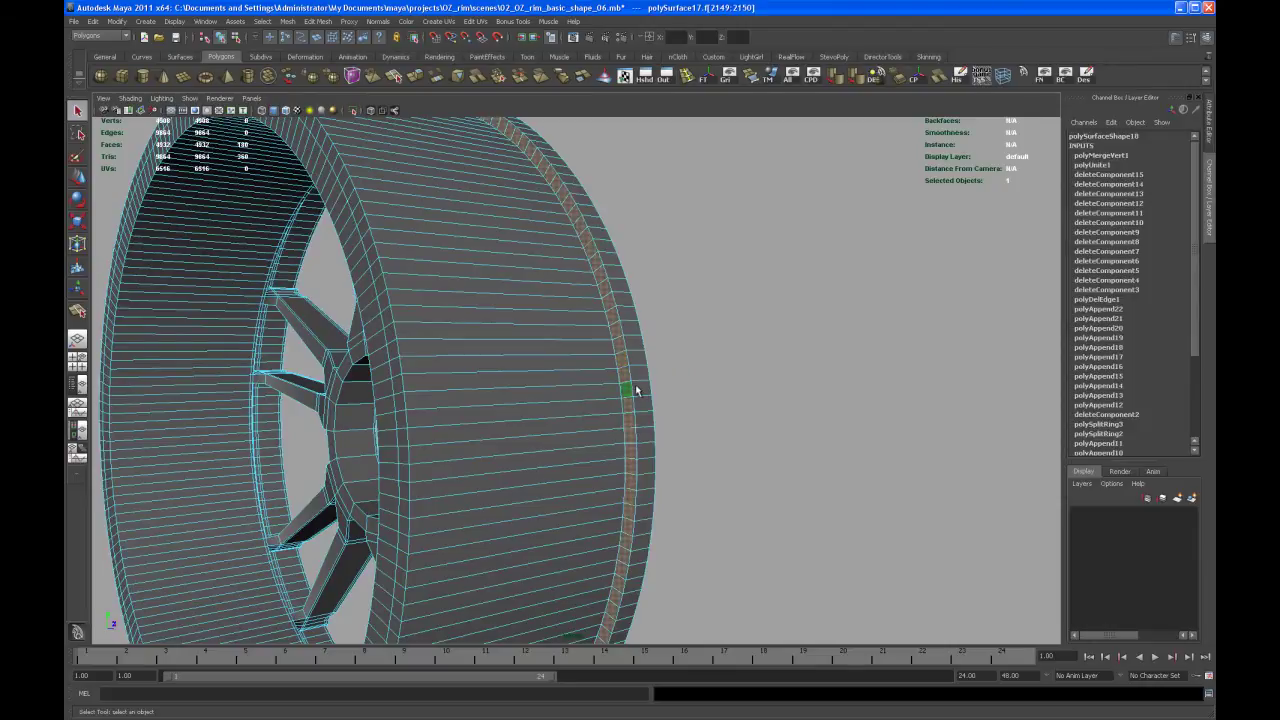
left_click_drag(631, 391, 582, 398, "alt")
right_click_drag(582, 398, 622, 420, "alt")
key("w")
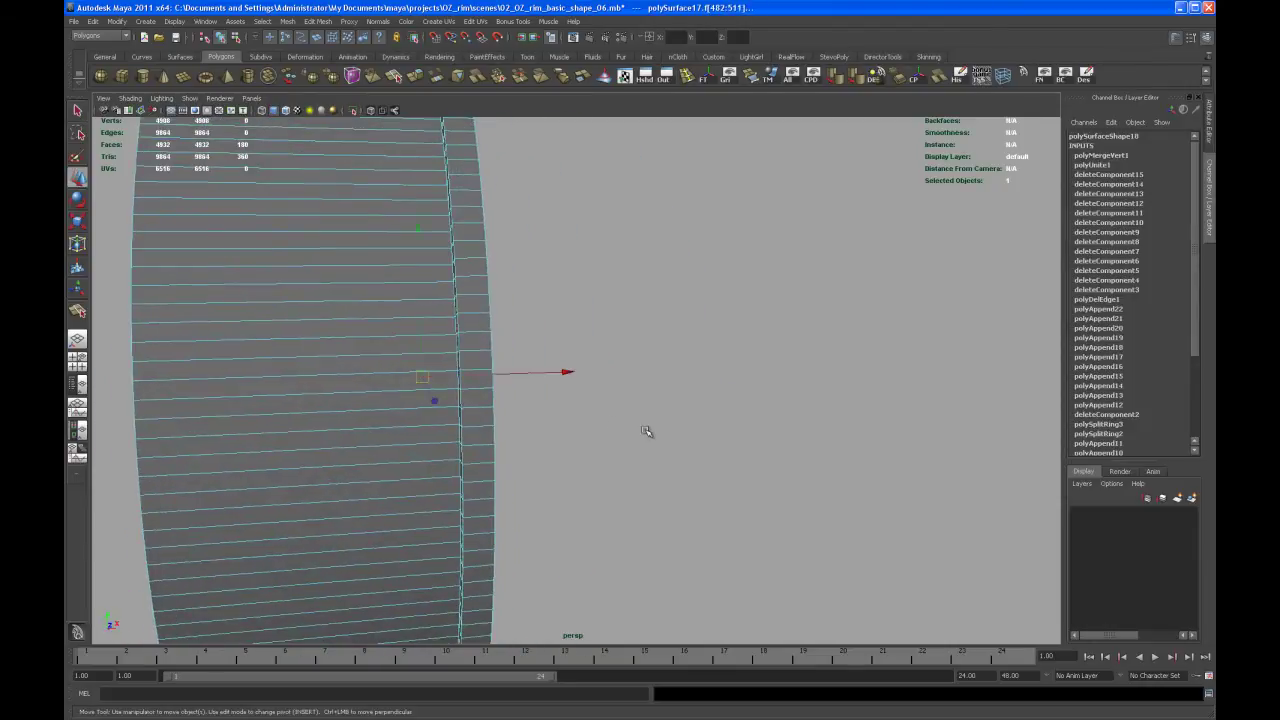
left_click_drag(646, 431, 619, 440, "alt")
left_click_drag(650, 394, 624, 380)
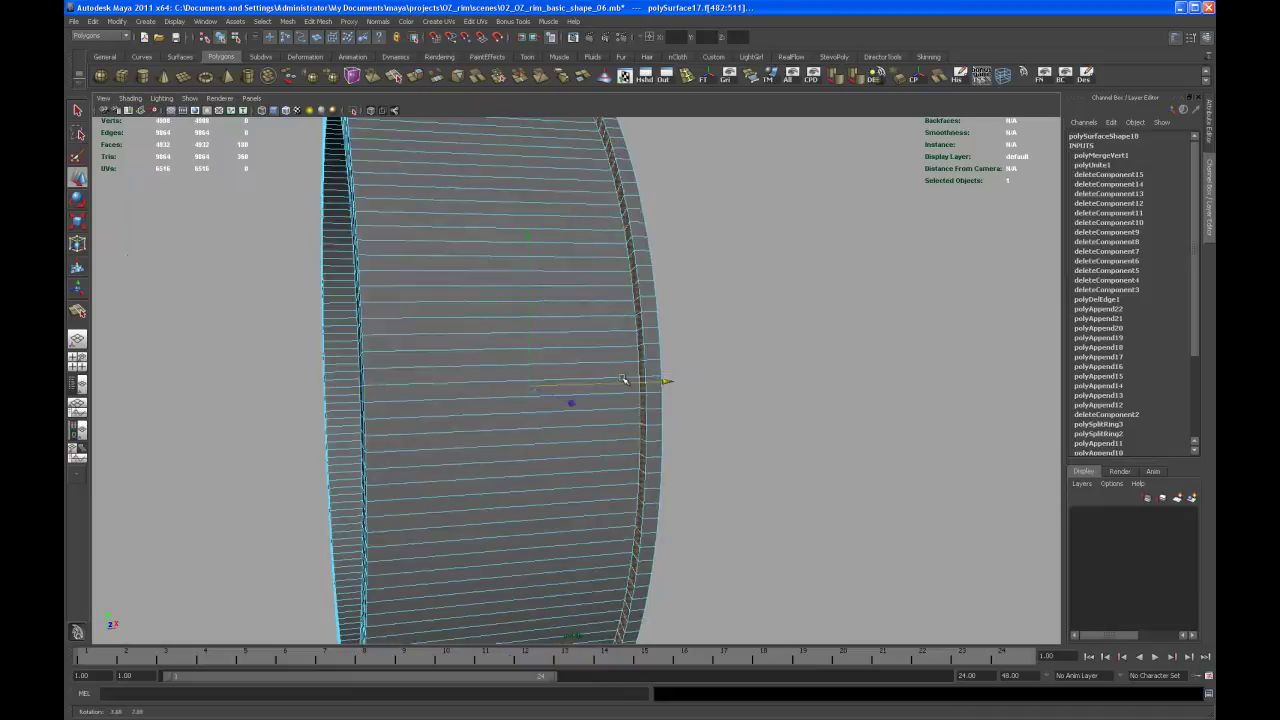
Step: Insert an edge loop around the outer barrel, close to the front lip
middle_click_drag(624, 380, 569, 400, "alt")
right_click_drag(569, 400, 587, 406, "alt")
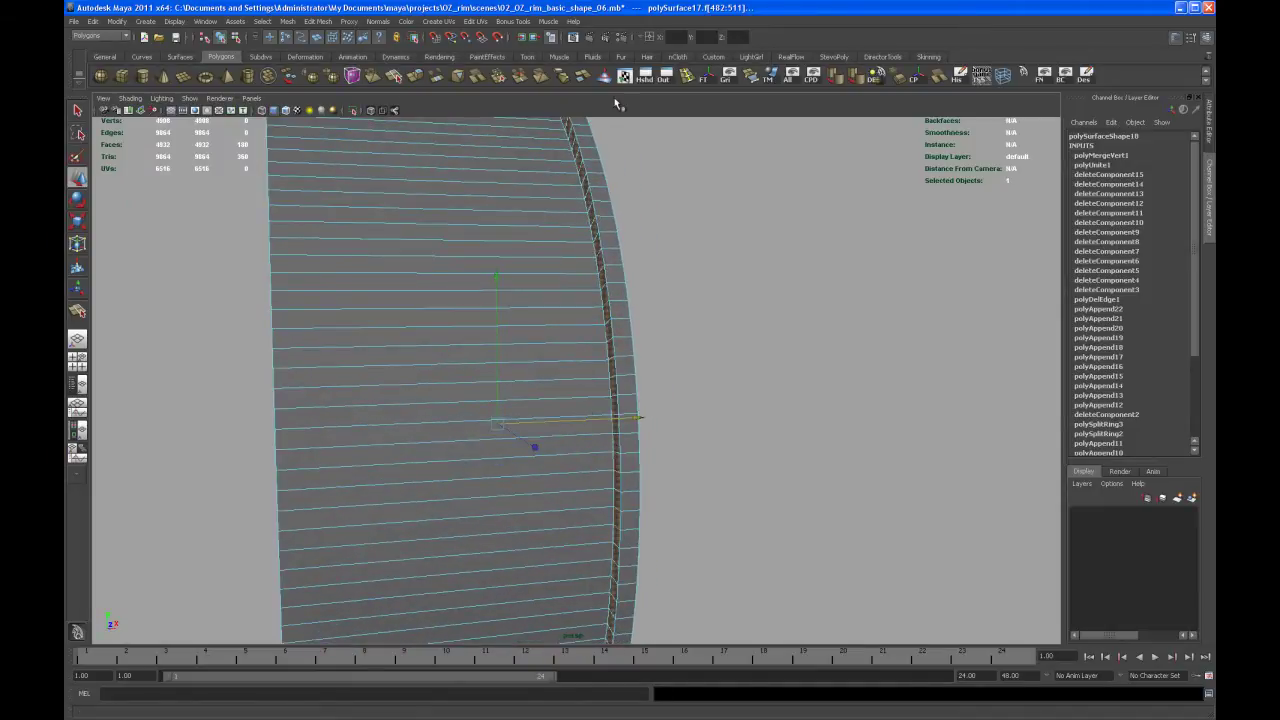
left_click(679, 80)
left_click(587, 261)
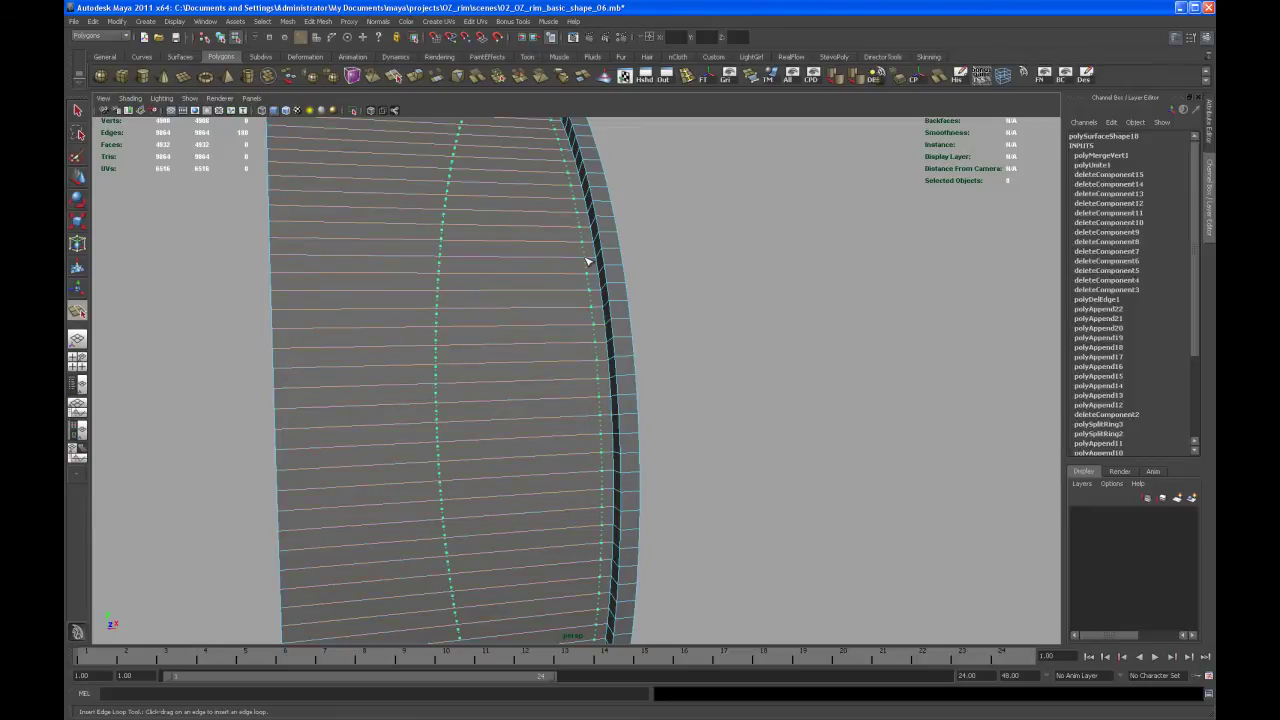
left_click_drag(458, 309, 524, 337, "alt")
Step: Select the edge loop running around the middle of the rear rim flange and delete it
key("q")
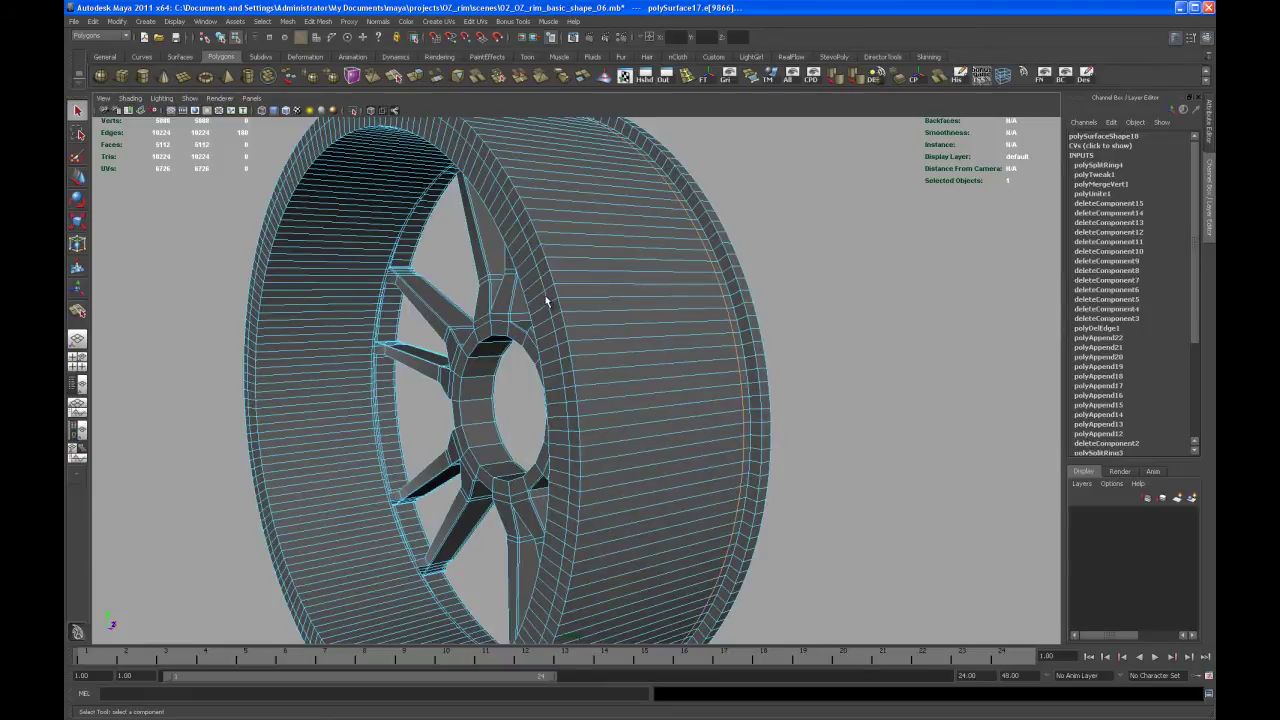
double_click(547, 300)
scroll(547, 300, "up", 4)
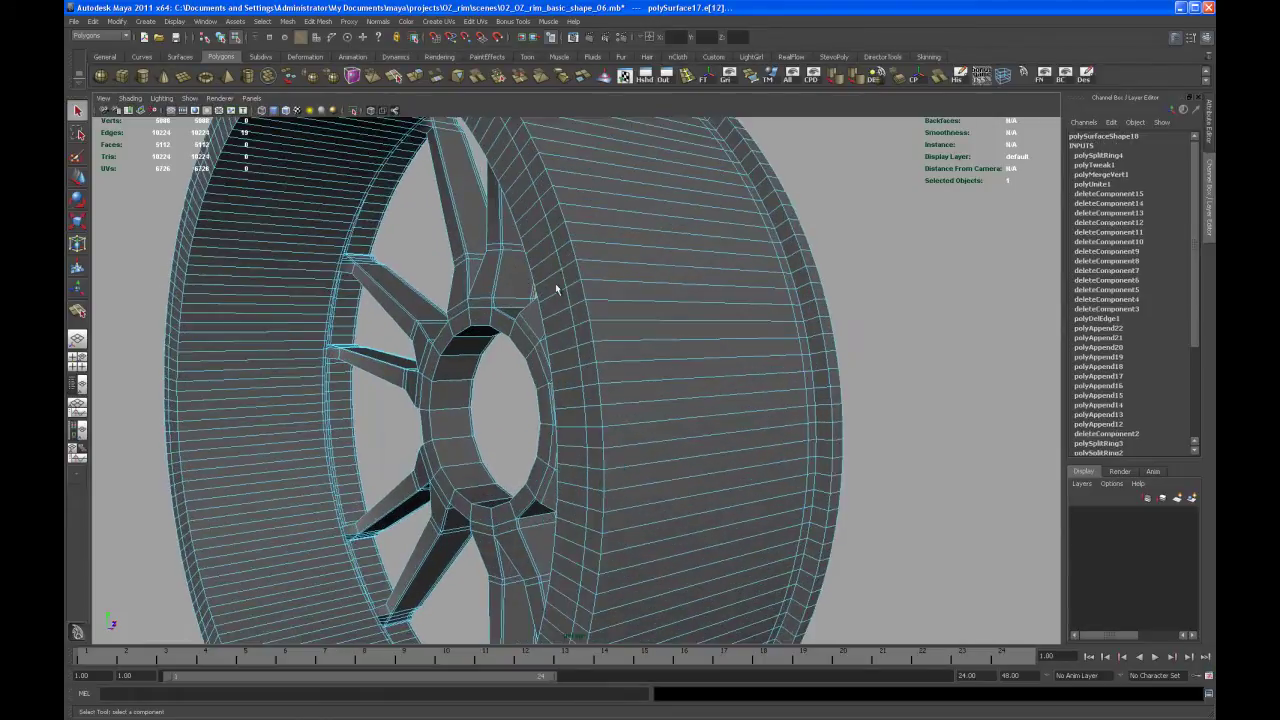
scroll(565, 284, "down", 5)
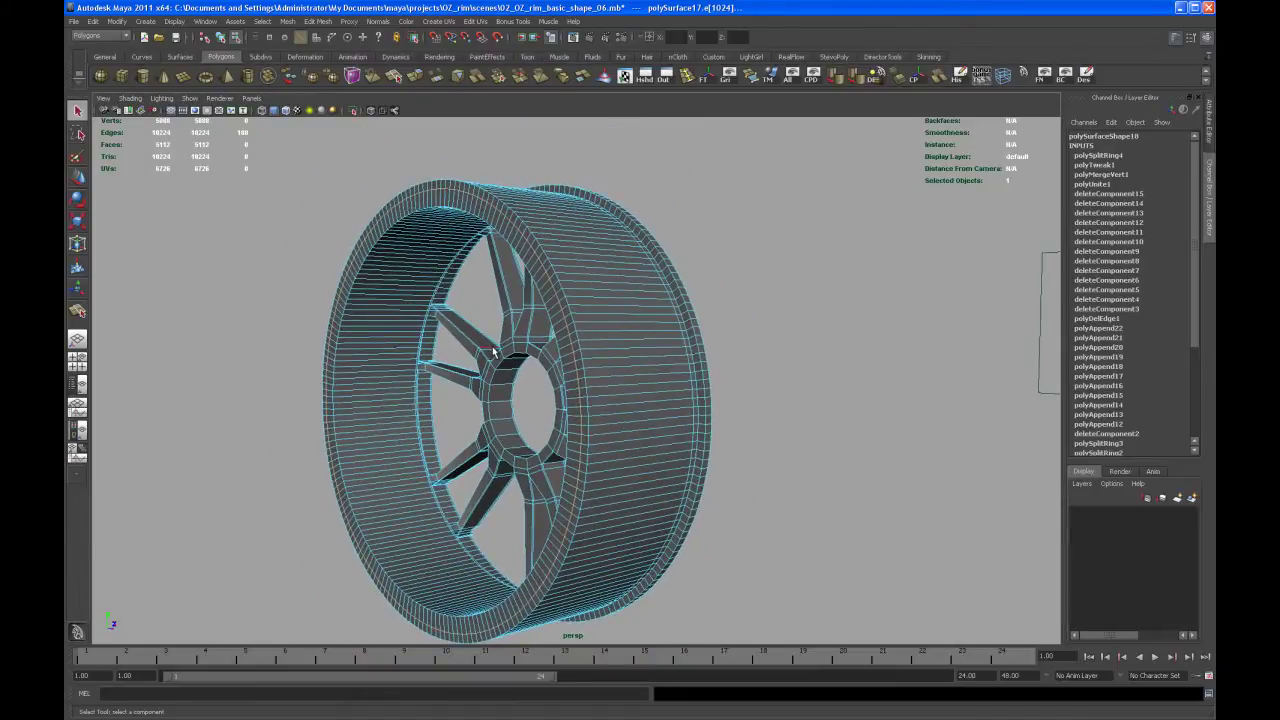
left_click(876, 78)
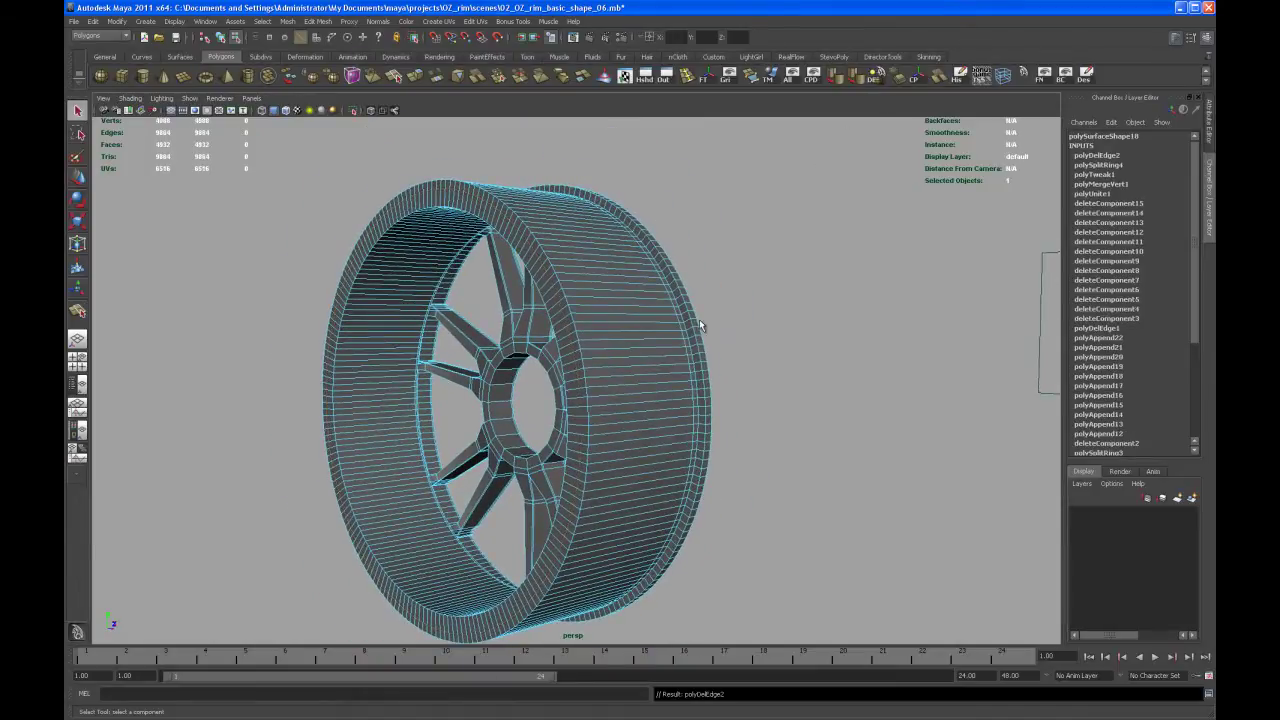
Step: Try to scale the wide outer barrel face ring inward in Y and Z, and undo it
left_click_drag(766, 319, 711, 337, "alt")
scroll(660, 325, "up", 3)
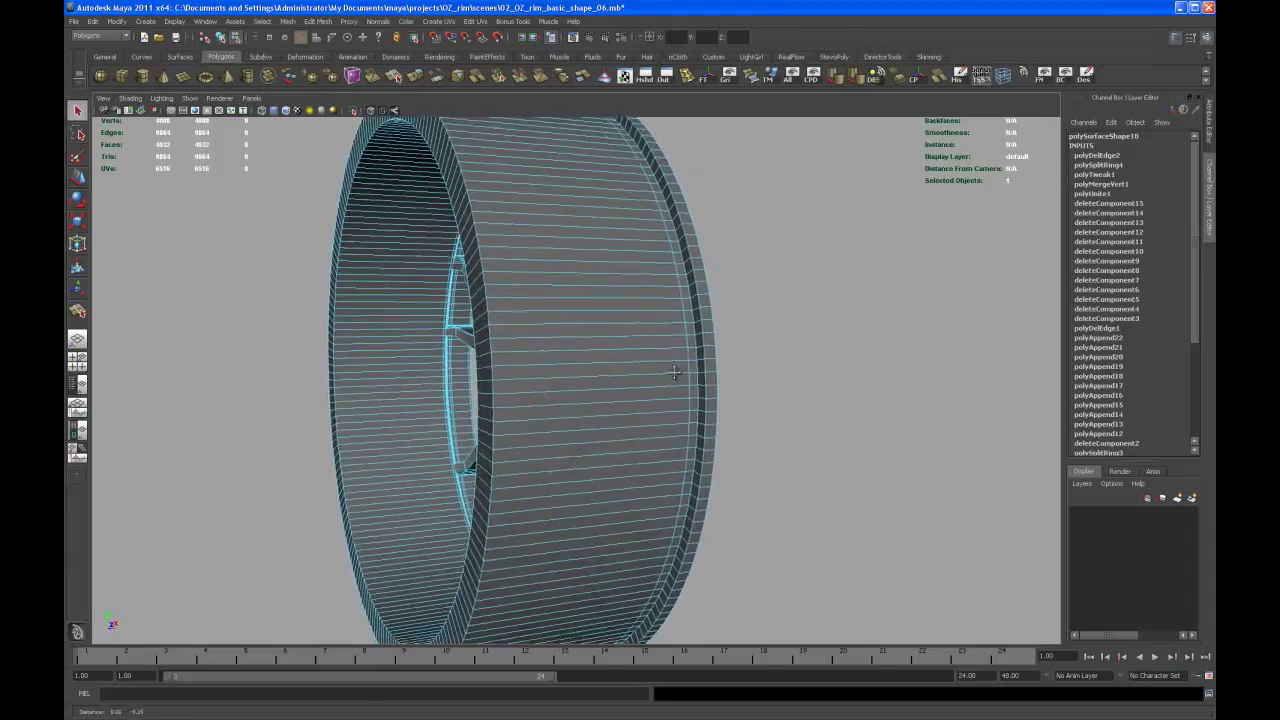
right_click_drag(575, 322, 586, 314)
left_click(588, 324)
double_click(588, 324)
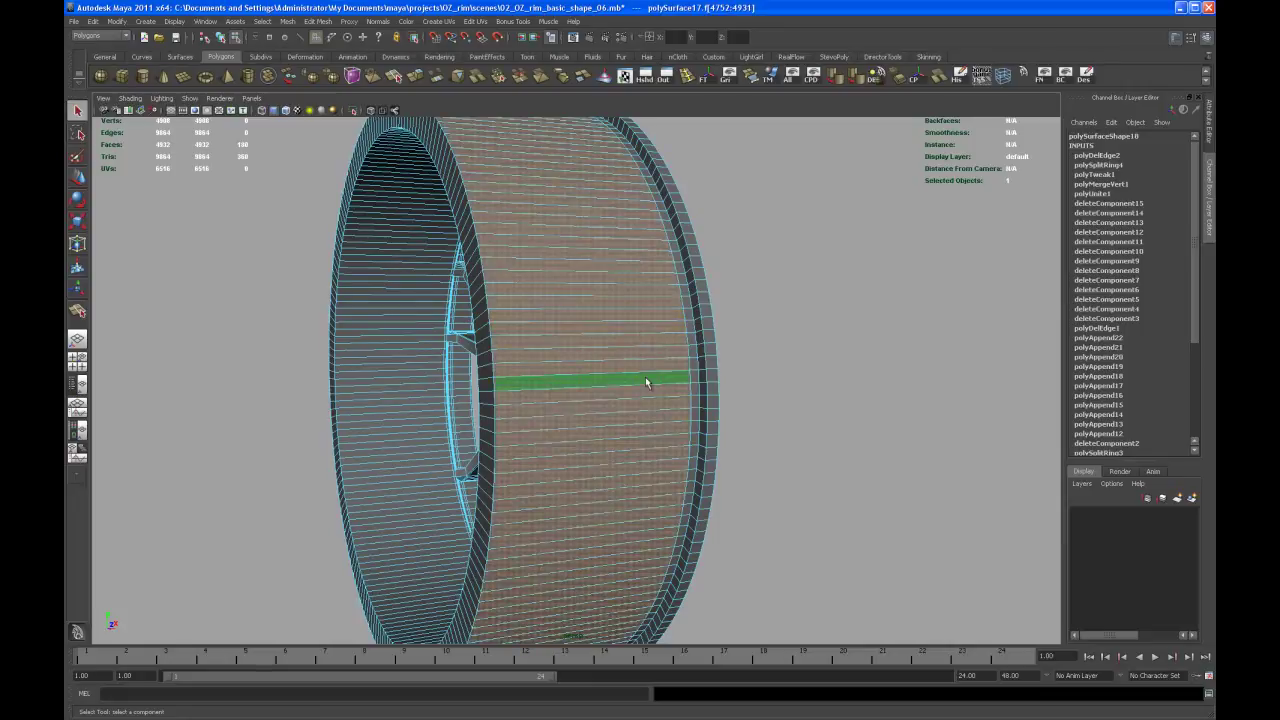
left_click_drag(645, 376, 638, 430, "alt")
key("r")
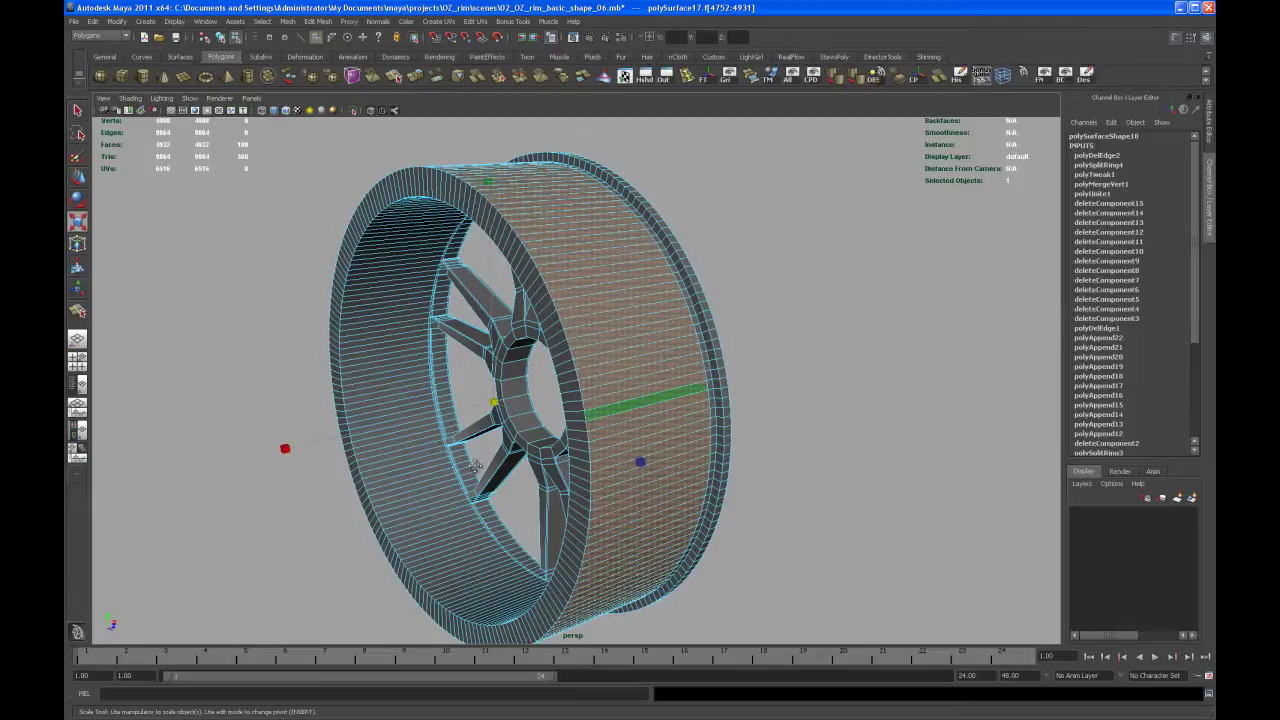
mouse_move(476, 466)
left_mouse_down("alt")
mouse_move(491, 480)
mouse_move(474, 471)
left_mouse_up("alt")
right_click_drag(474, 471, 494, 505, "alt")
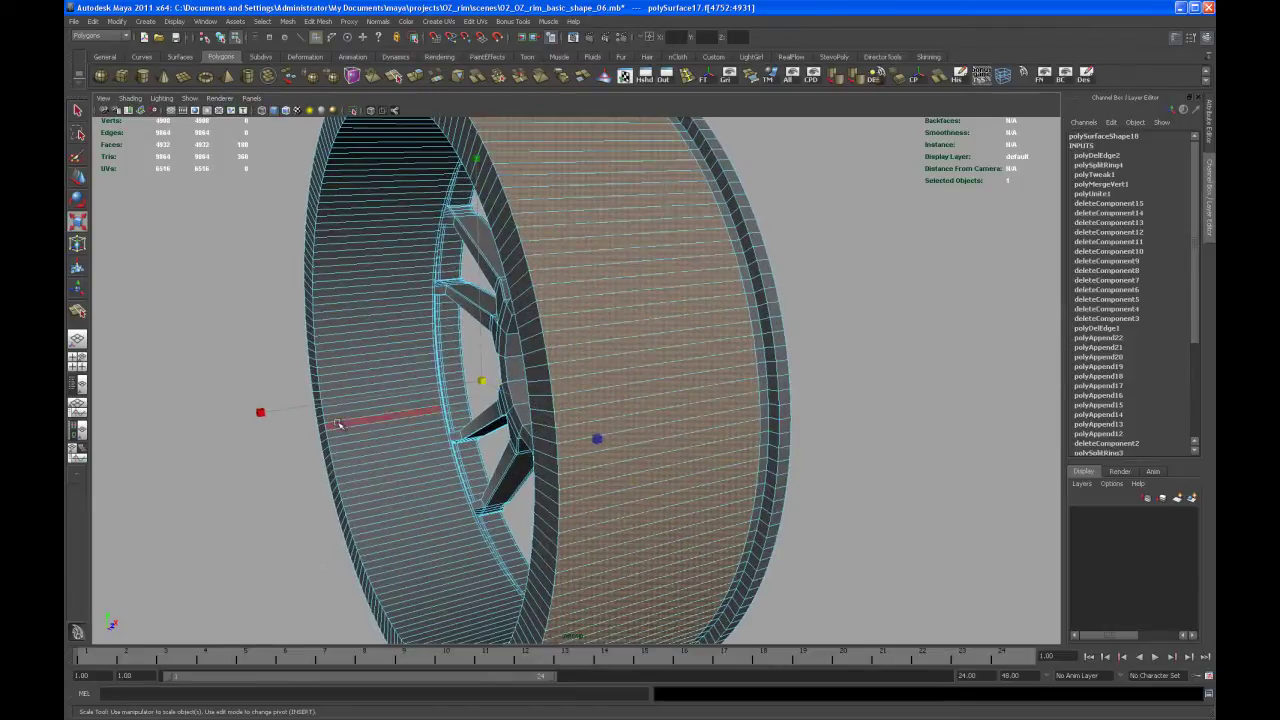
left_click_drag(276, 415, 266, 413, "ctrl")
key("ctrl+z")
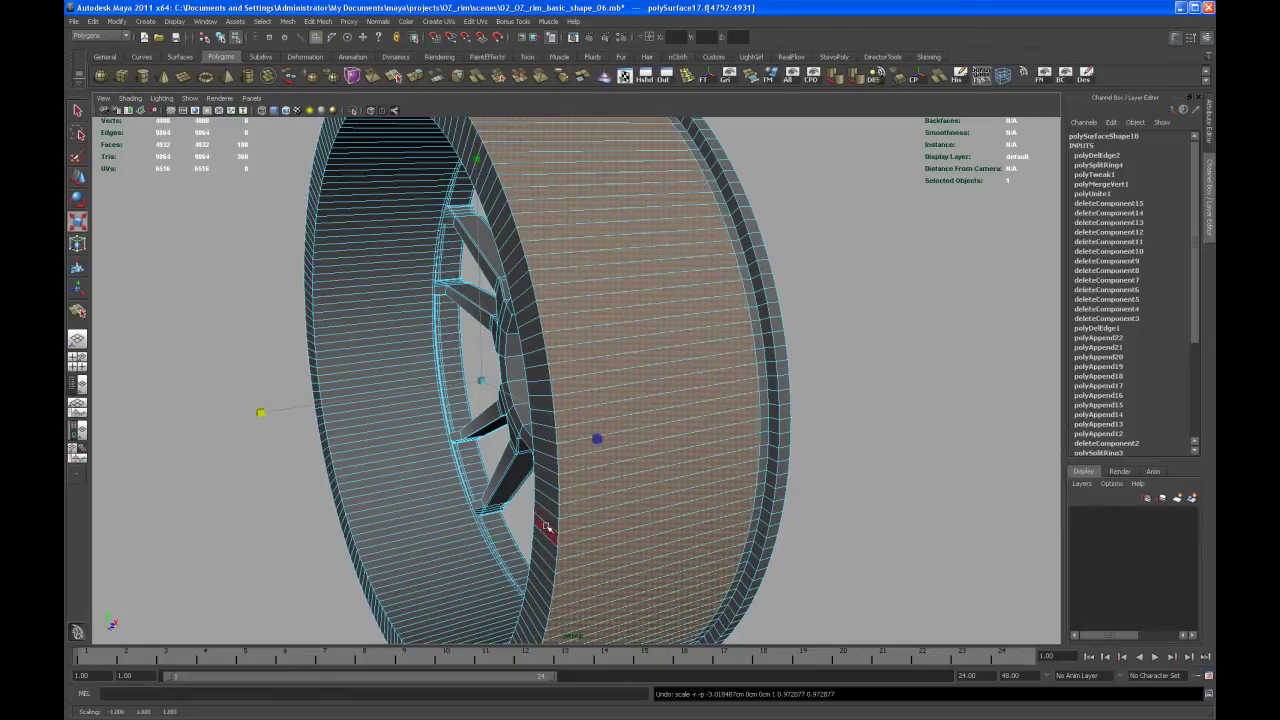
Step: Insert another edge loop around the outer barrel, set back from the front lip
left_click_drag(752, 365, 757, 400, "alt")
left_click(780, 383)
key("r")
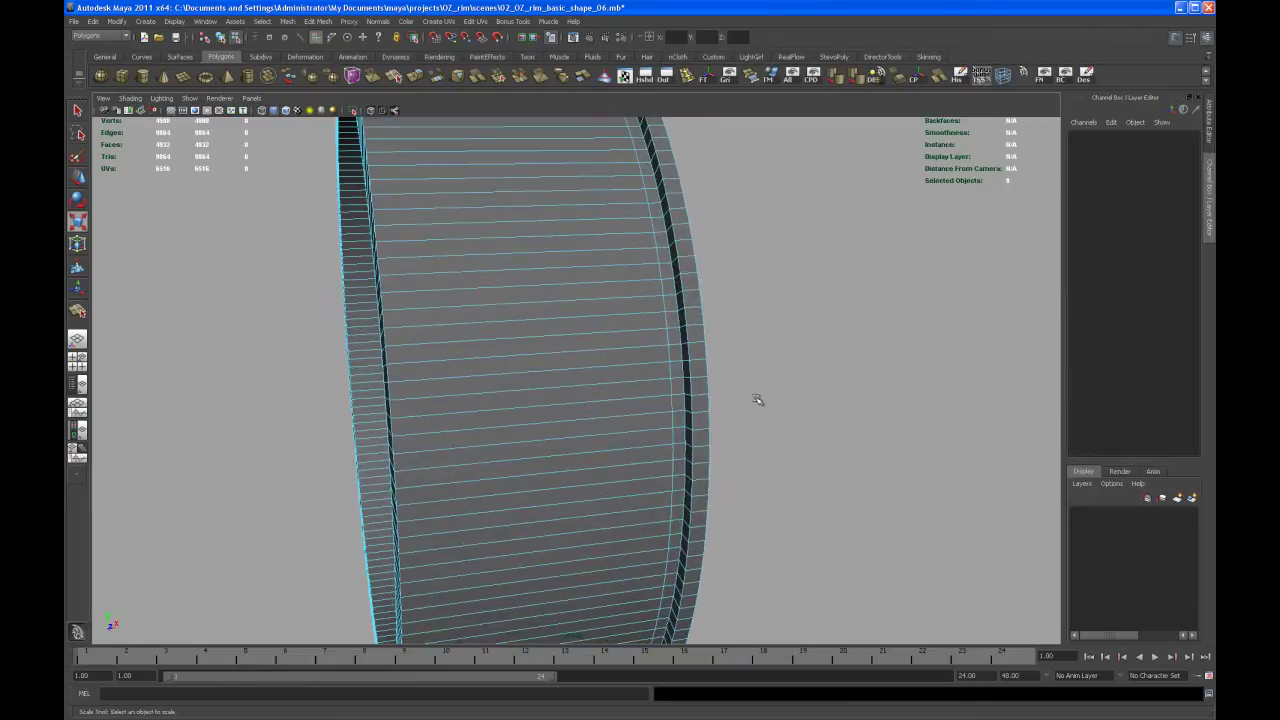
left_click(684, 77)
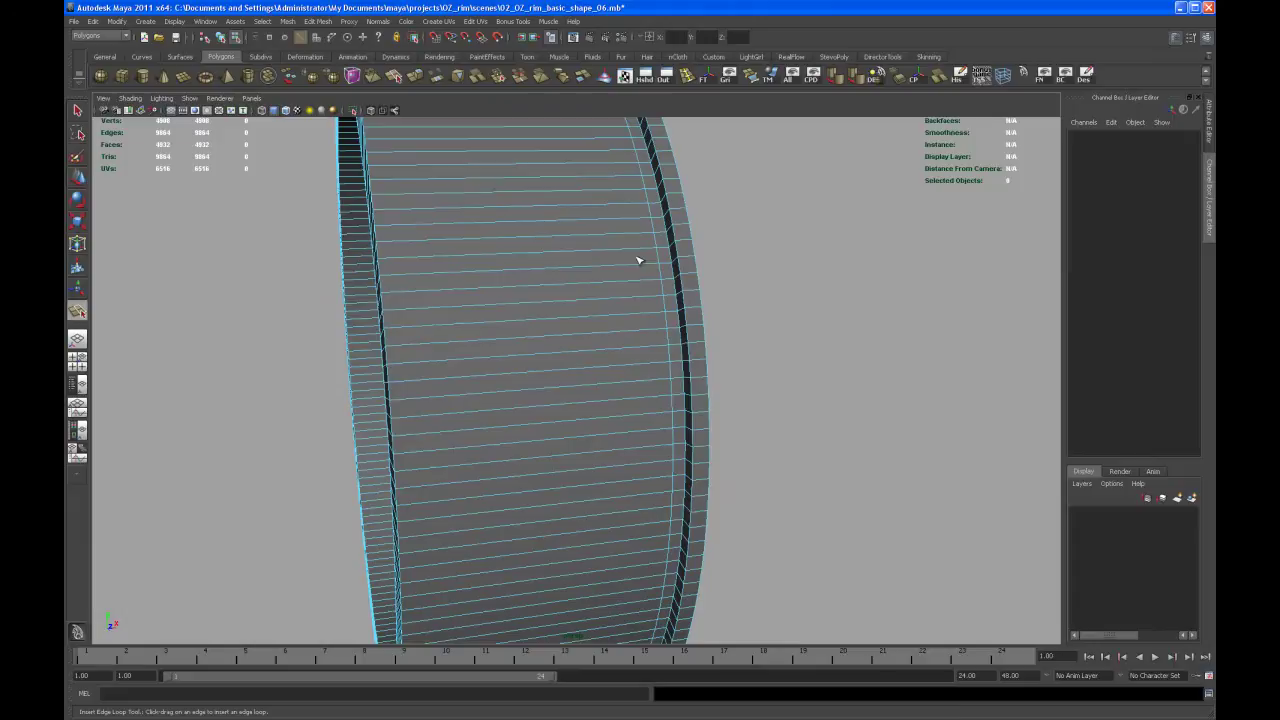
left_click_drag(638, 254, 634, 254)
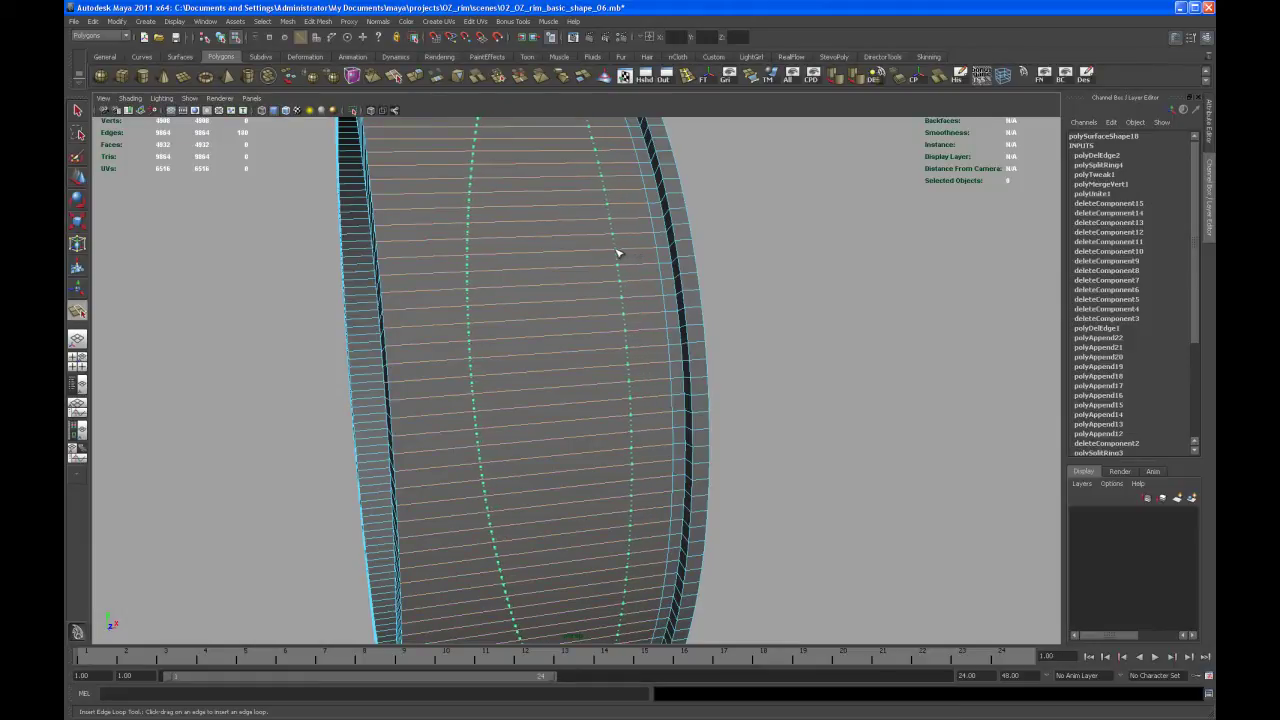
left_click_drag(614, 253, 594, 303)
Step: Select the wide barrel face ring behind the new edge loop and scale it inward in Y and Z to form a slope toward the lip
key("q")
right_click_drag(561, 281, 564, 291)
left_click(563, 310)
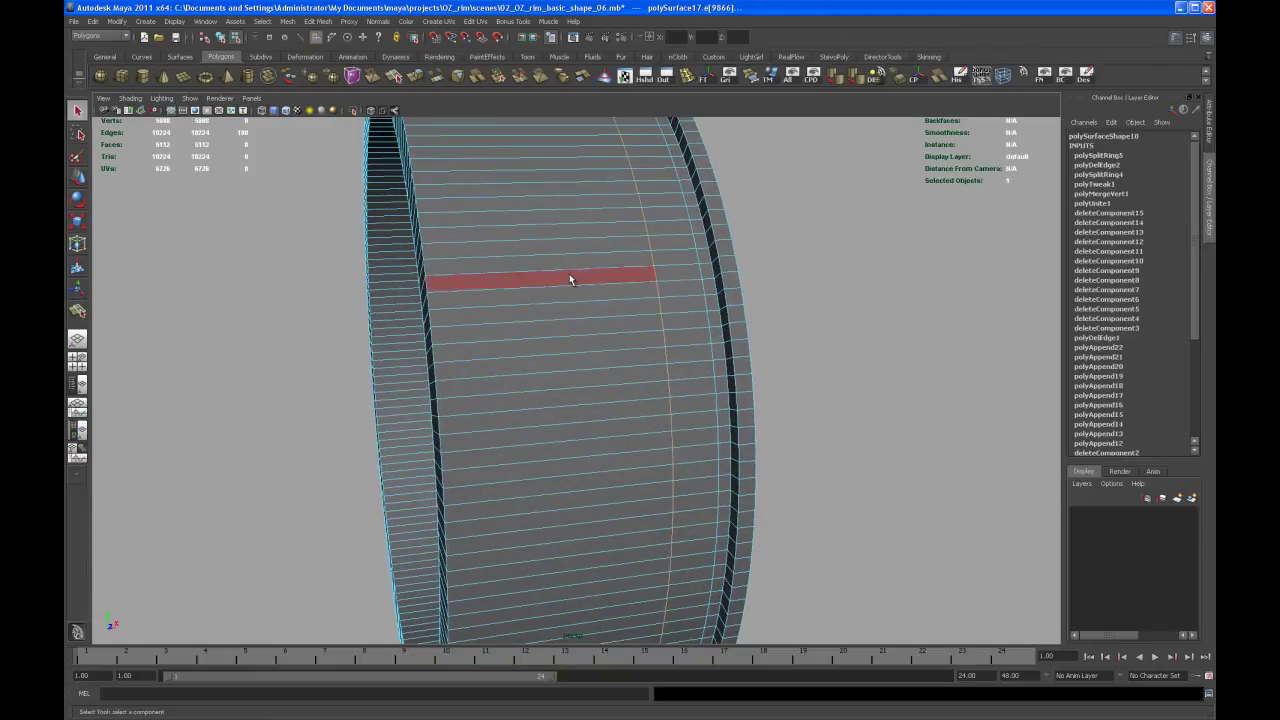
left_click(571, 277)
double_click(563, 292)
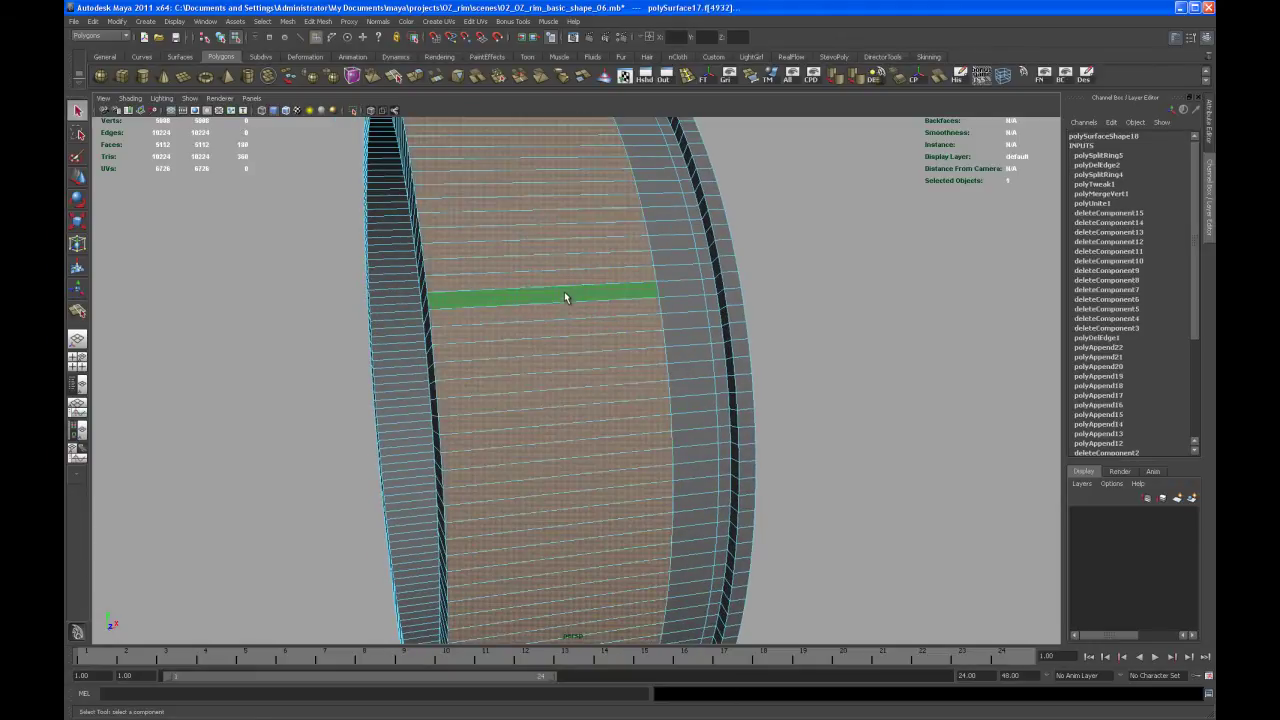
mouse_move(566, 294)
left_mouse_down("alt")
mouse_move(551, 271)
mouse_move(580, 294)
mouse_move(596, 286)
mouse_move(558, 299)
left_mouse_up("alt")
key("r")
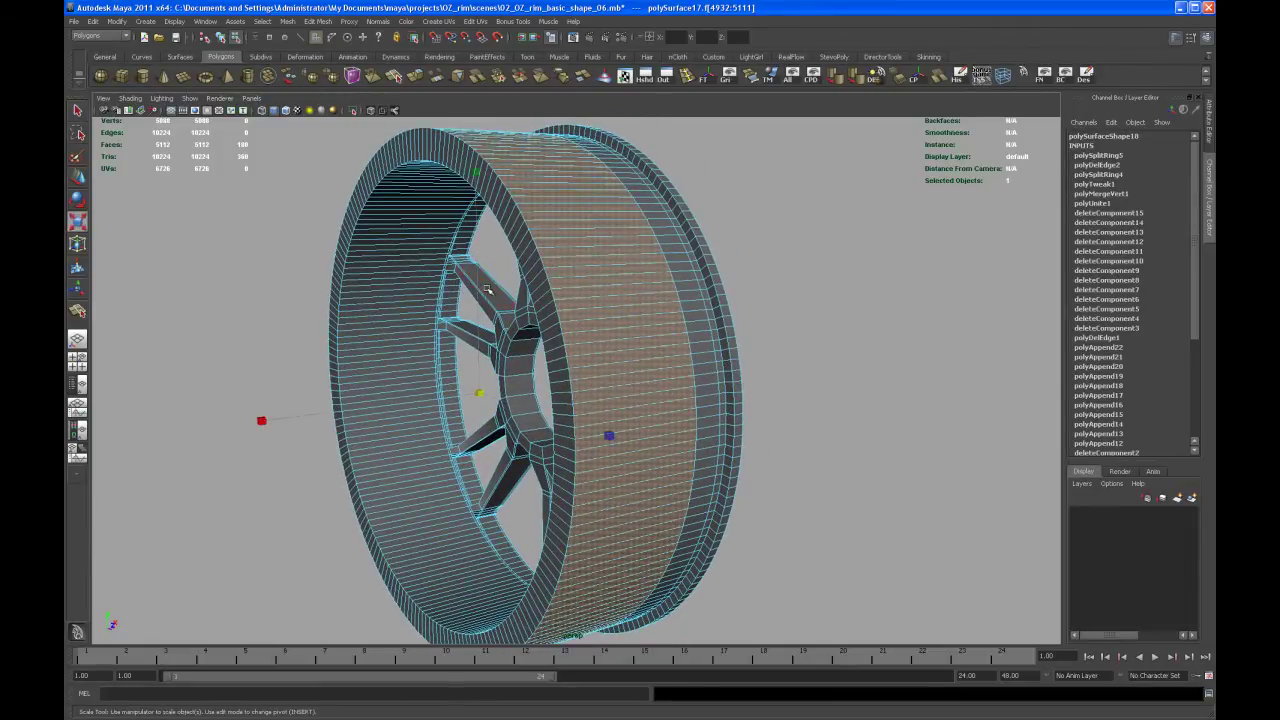
left_click_drag(262, 422, 262, 422)
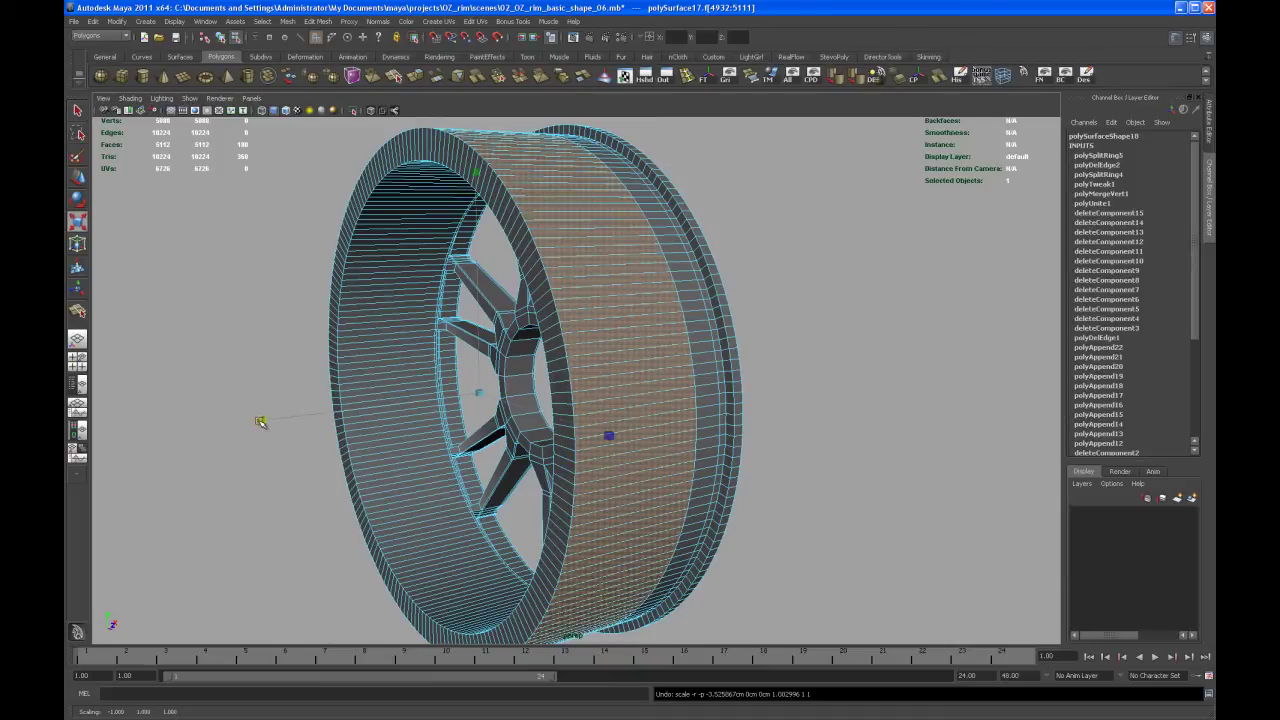
left_click_drag(262, 420, 277, 422)
left_click_drag(745, 349, 769, 327, "alt")
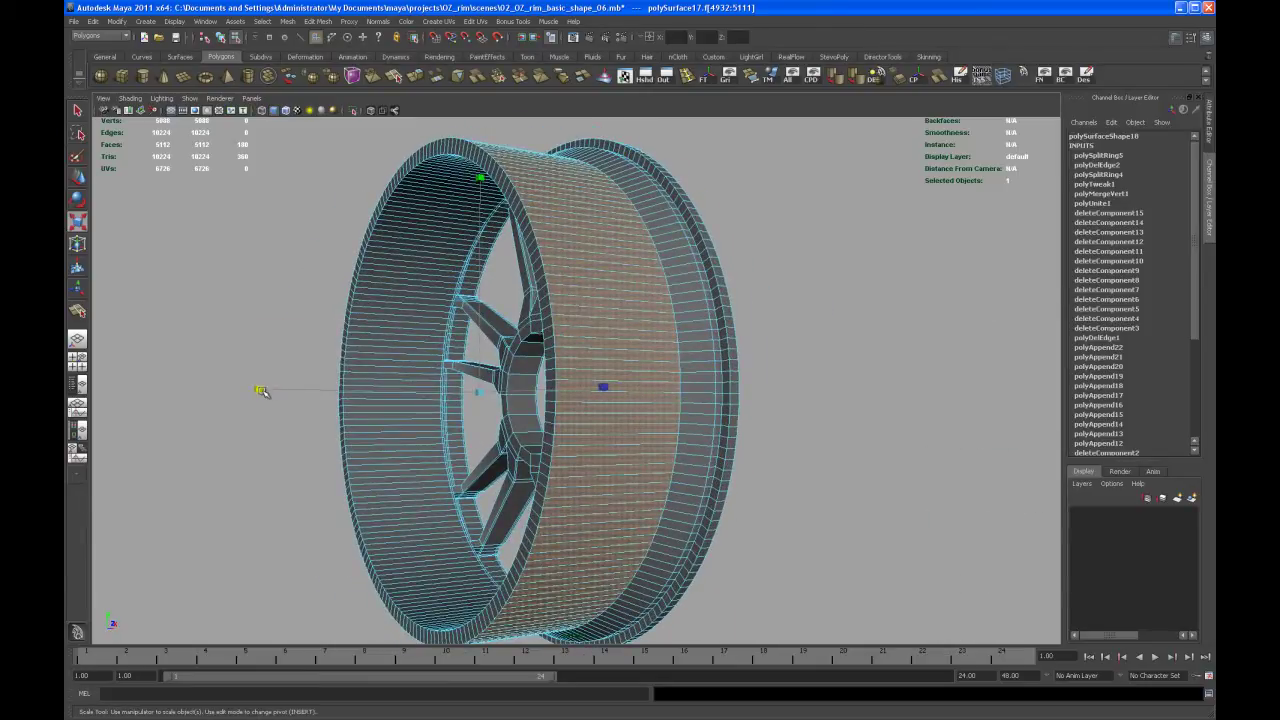
left_click_drag(261, 391, 261, 390)
left_click_drag(829, 350, 784, 355, "alt")
left_click(726, 400)
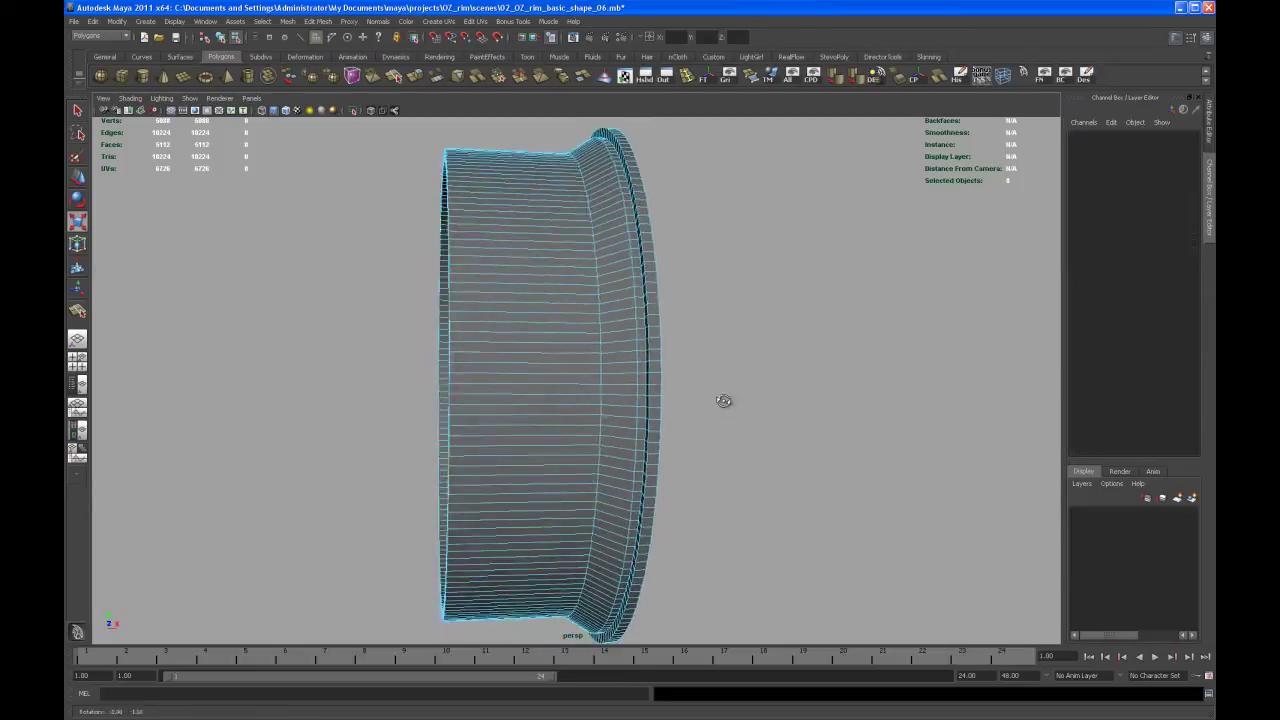
Step: Preview the whole rim with smooth mesh display and return it to the unsmoothed display
left_click_drag(726, 400, 655, 408, "alt")
right_click_drag(655, 408, 680, 401)
left_click(697, 425)
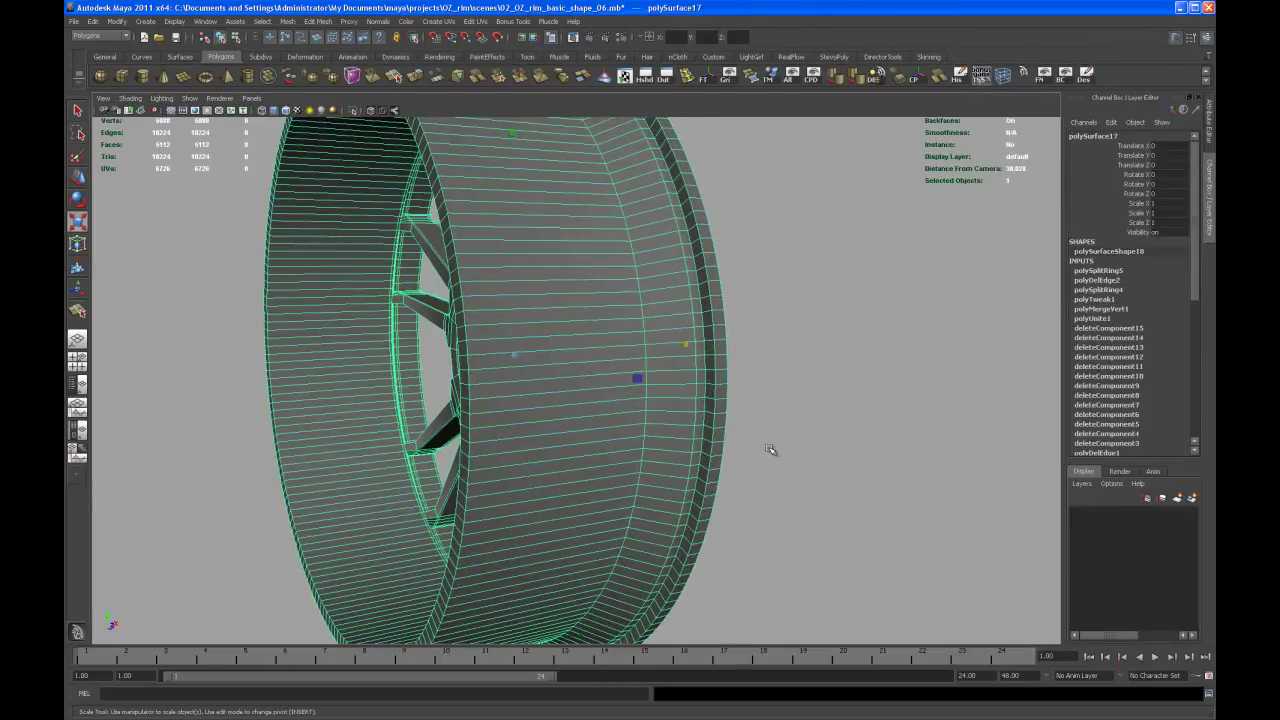
key("q")
key("3")
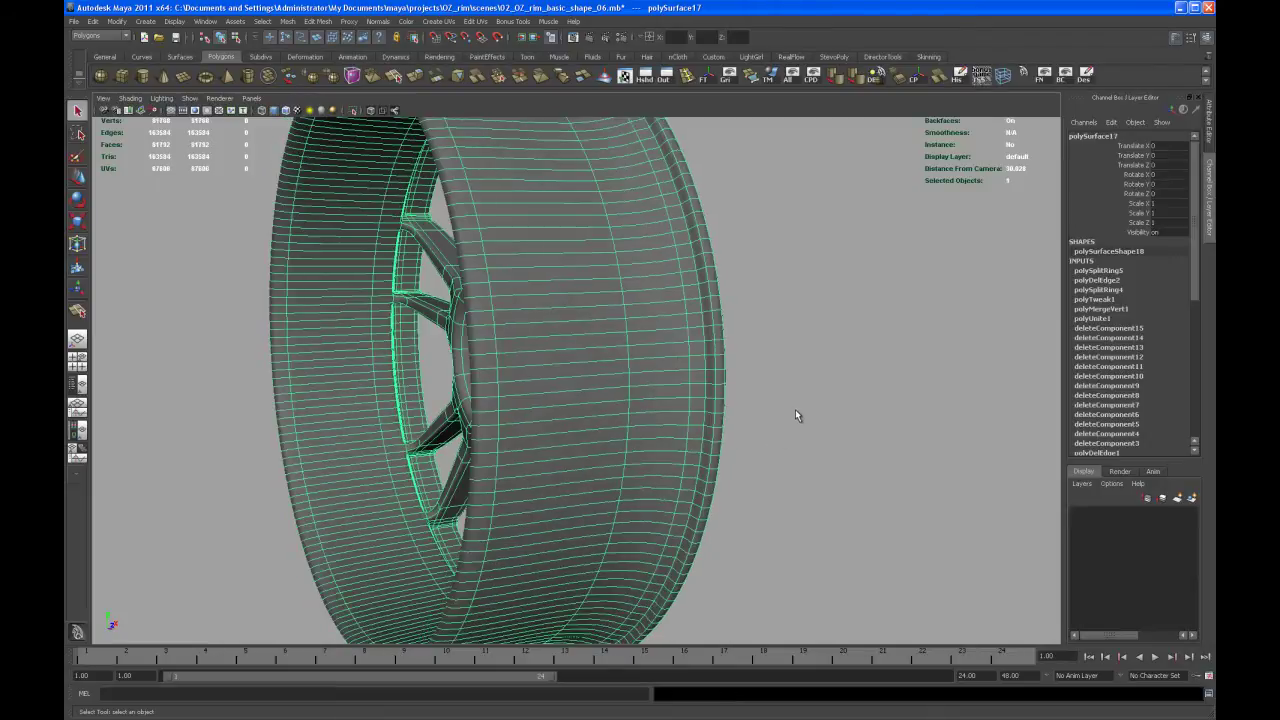
left_click(795, 416)
left_click_drag(795, 416, 690, 411, "alt")
left_click(703, 81)
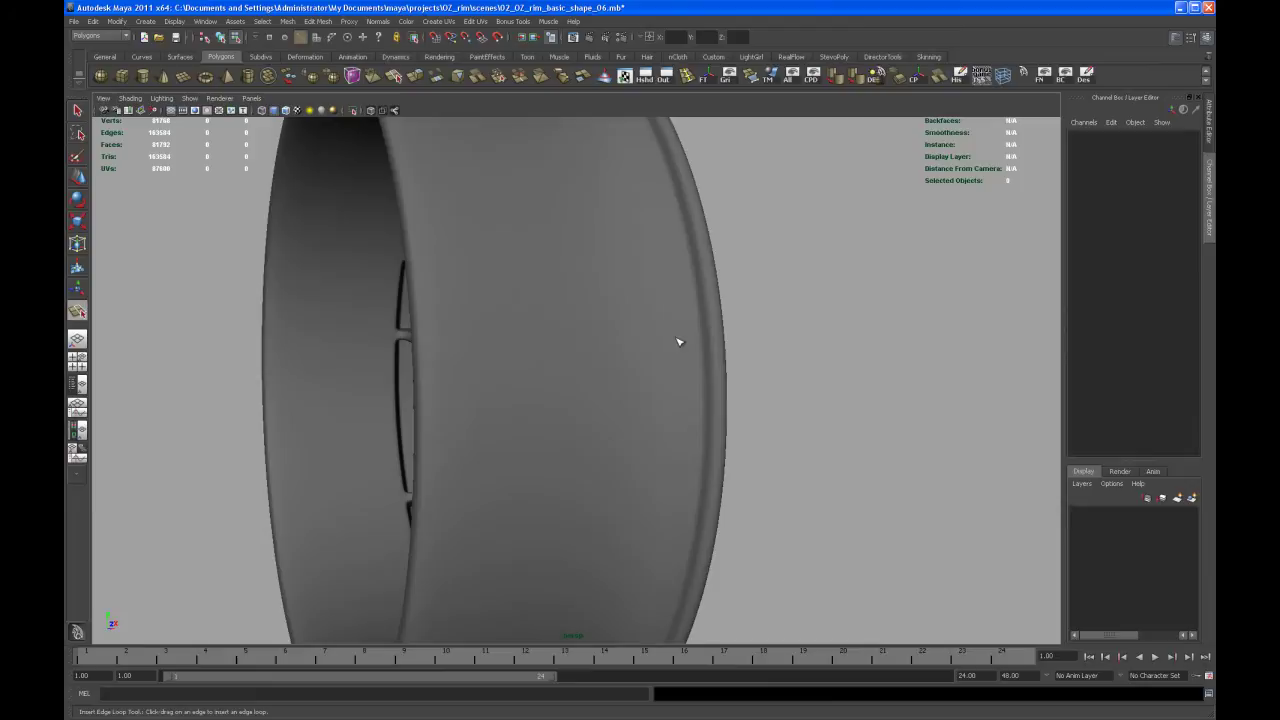
key("q")
left_click(688, 379)
key("1")
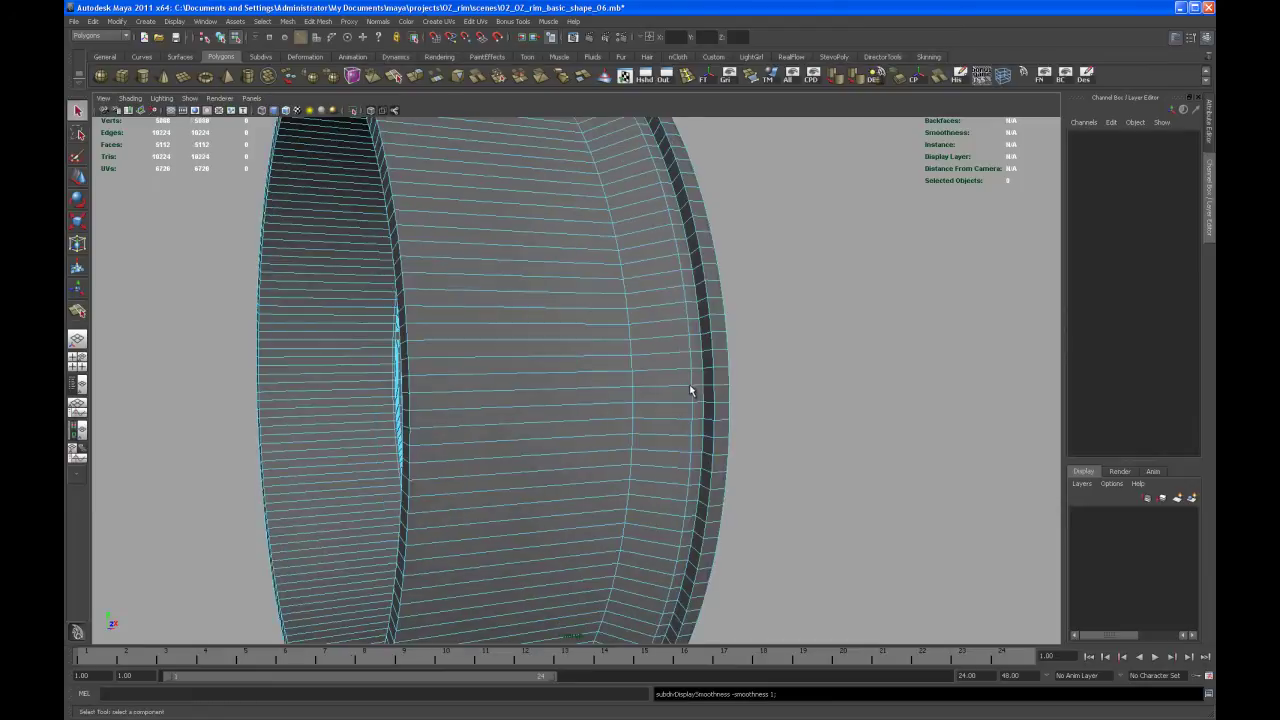
Step: Insert two supporting edge loops around the barrel, one near the front lip and one beside the bend of the sloped section
left_click(688, 78)
left_click_drag(661, 321, 612, 376, "alt")
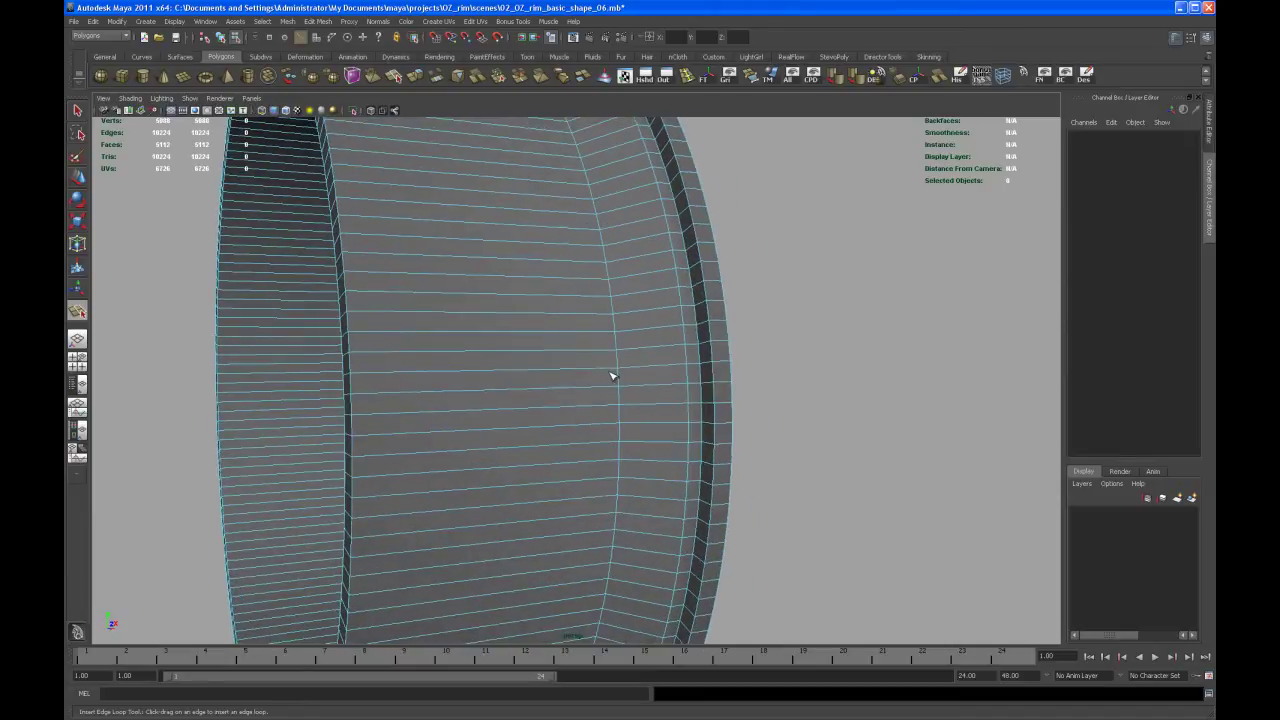
left_click_drag(670, 276, 673, 271)
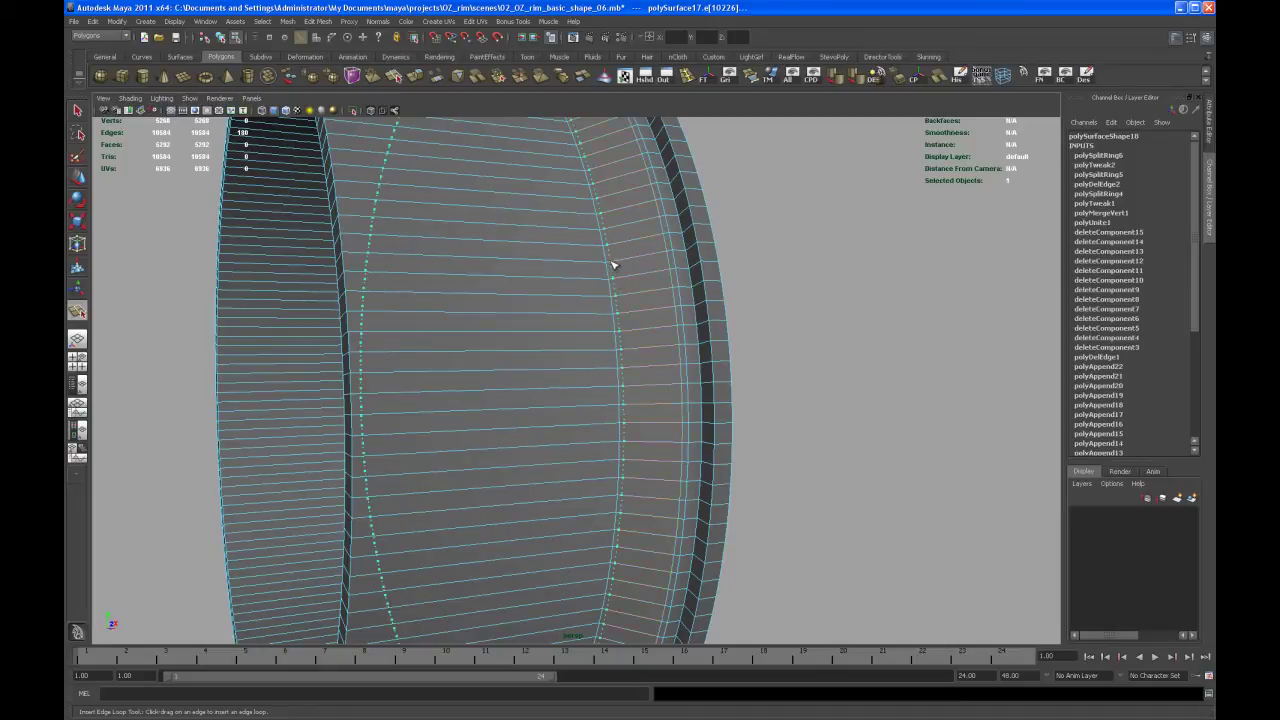
left_click_drag(613, 265, 601, 316)
Step: Select the rim as an object and inspect the reshaped barrel in smooth mesh display
right_click_drag(586, 354, 634, 338)
left_click(692, 367)
right_click_drag(693, 368, 649, 412, "alt")
left_click_drag(649, 412, 608, 428, "alt")
left_click(680, 418)
left_click(608, 428)
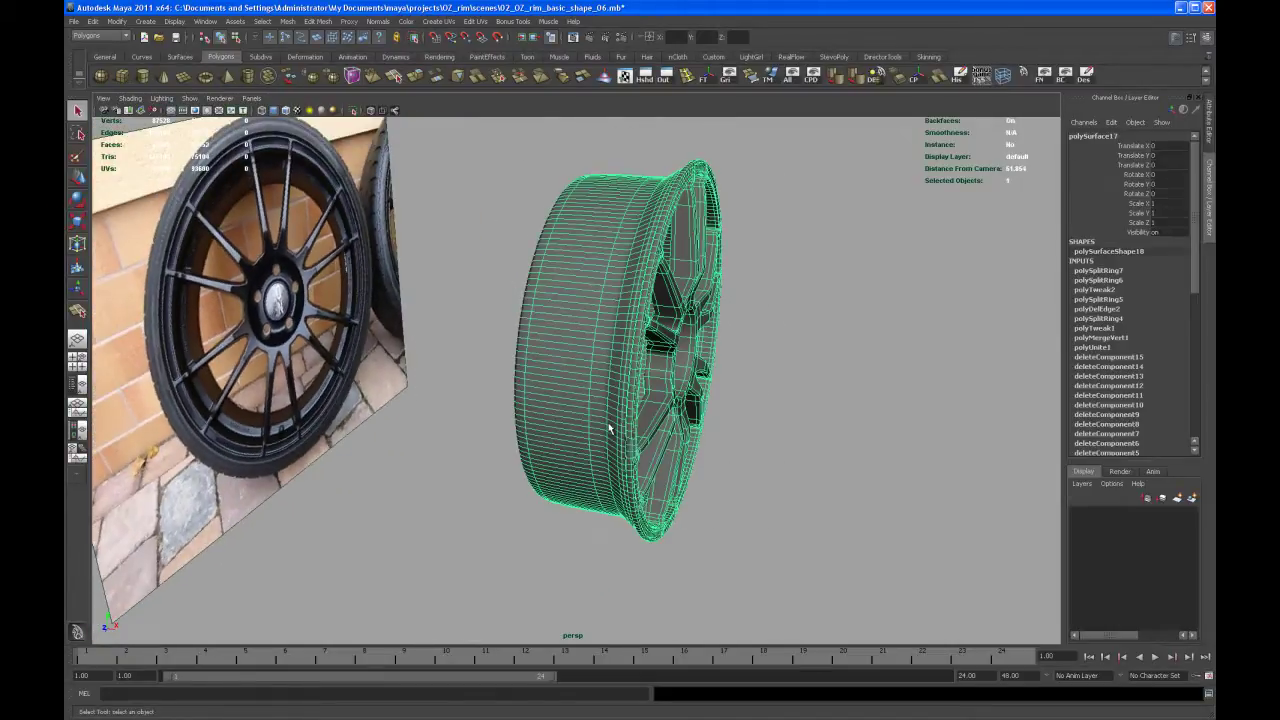
Step: Select the face ring lining the inside of the central hub hole and delete it
left_click_drag(722, 482, 663, 449, "alt")
right_click_drag(663, 449, 651, 481, "alt")
right_click(650, 458)
left_click(655, 446)
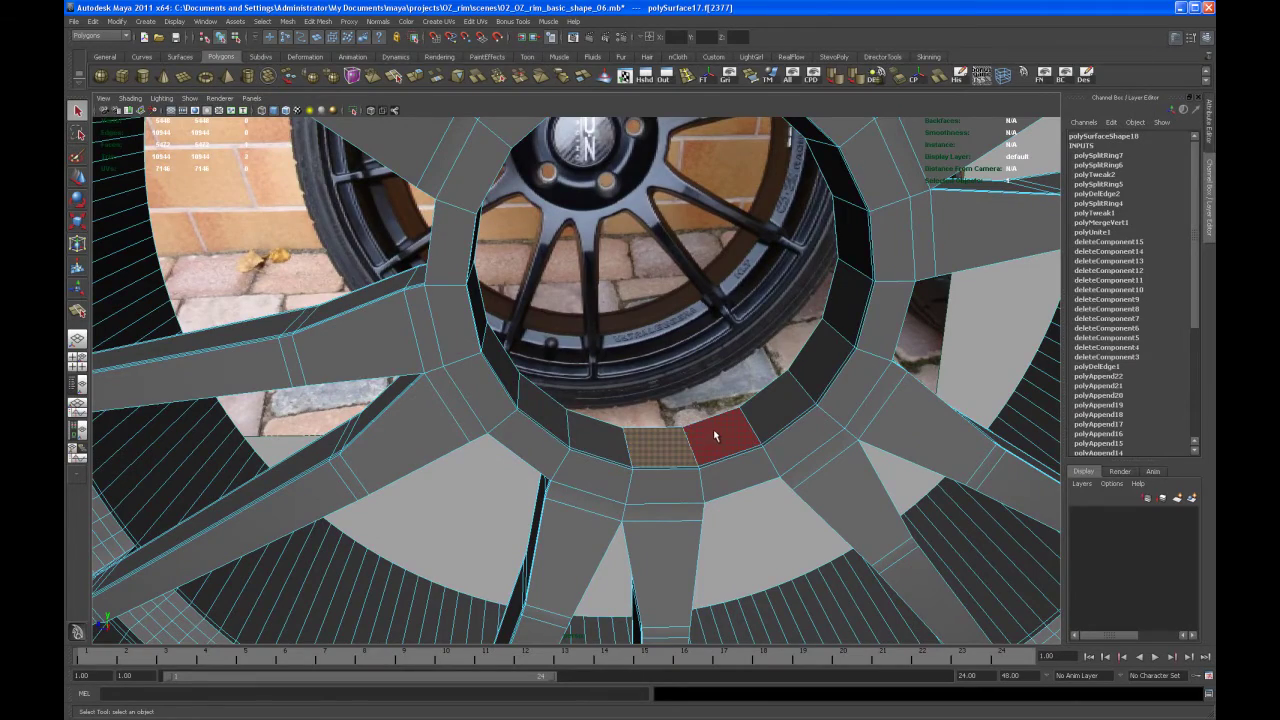
double_click(713, 436, "shift")
left_click_drag(686, 363, 664, 472, "alt")
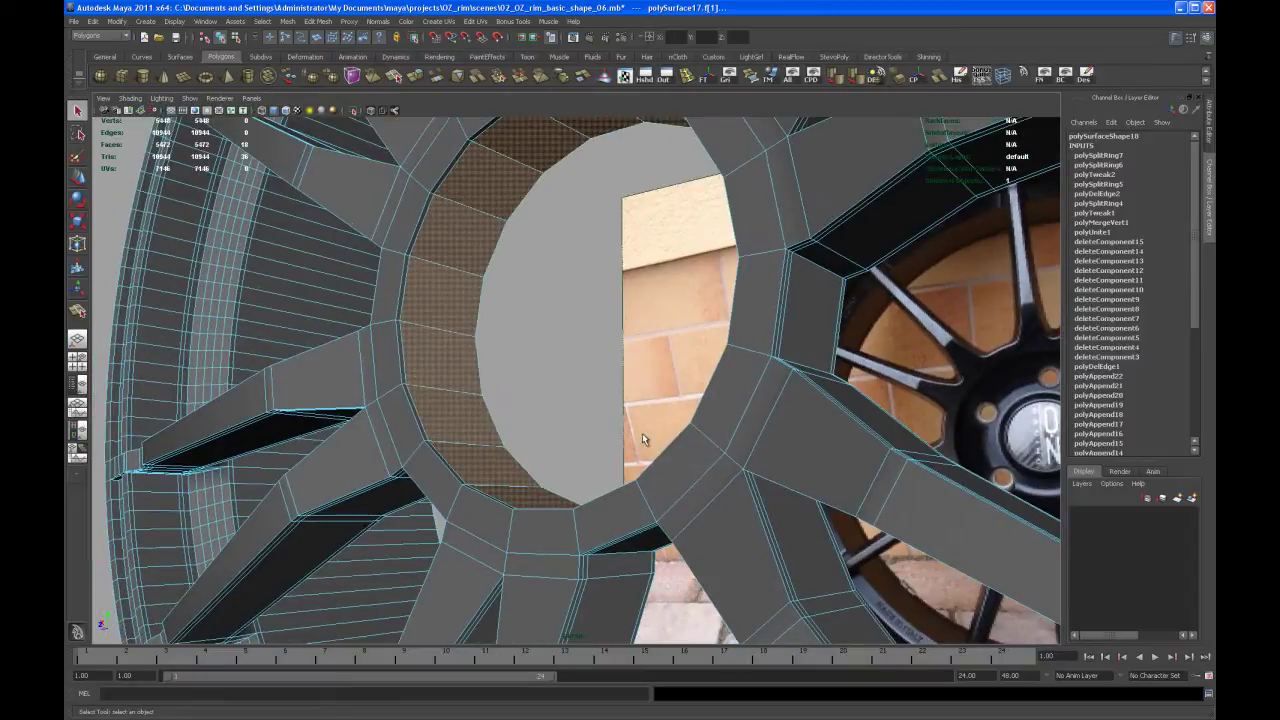
left_click(642, 433)
left_click_drag(606, 380, 632, 383, "alt")
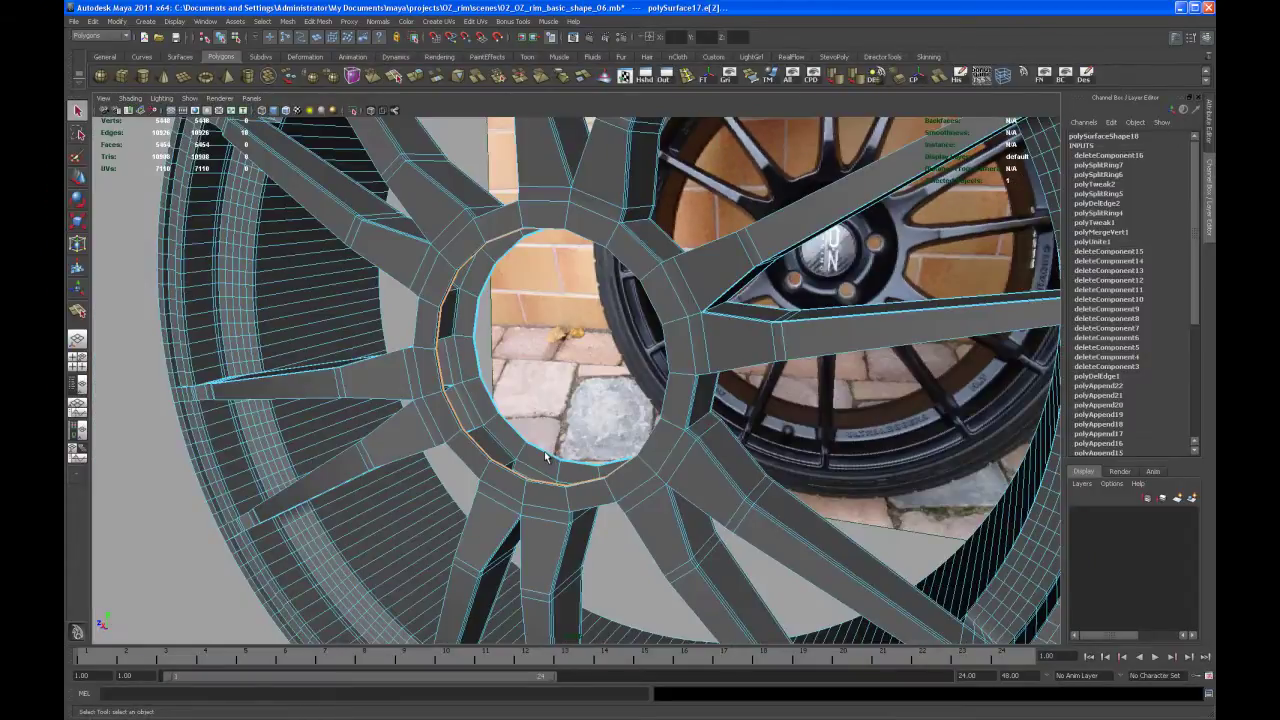
Step: Select the open edge loop at the back of the central hub hole and extrude it backward into a short tube
left_click(543, 459)
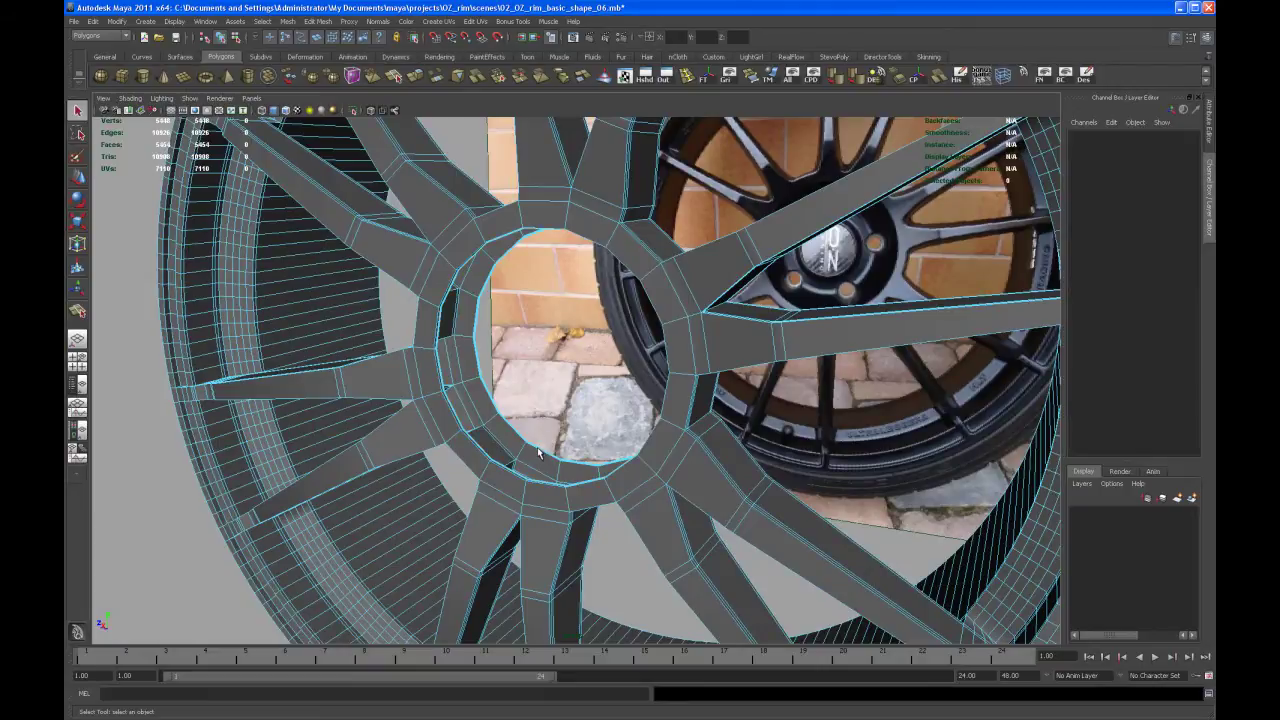
right_click(537, 447)
left_click(546, 455)
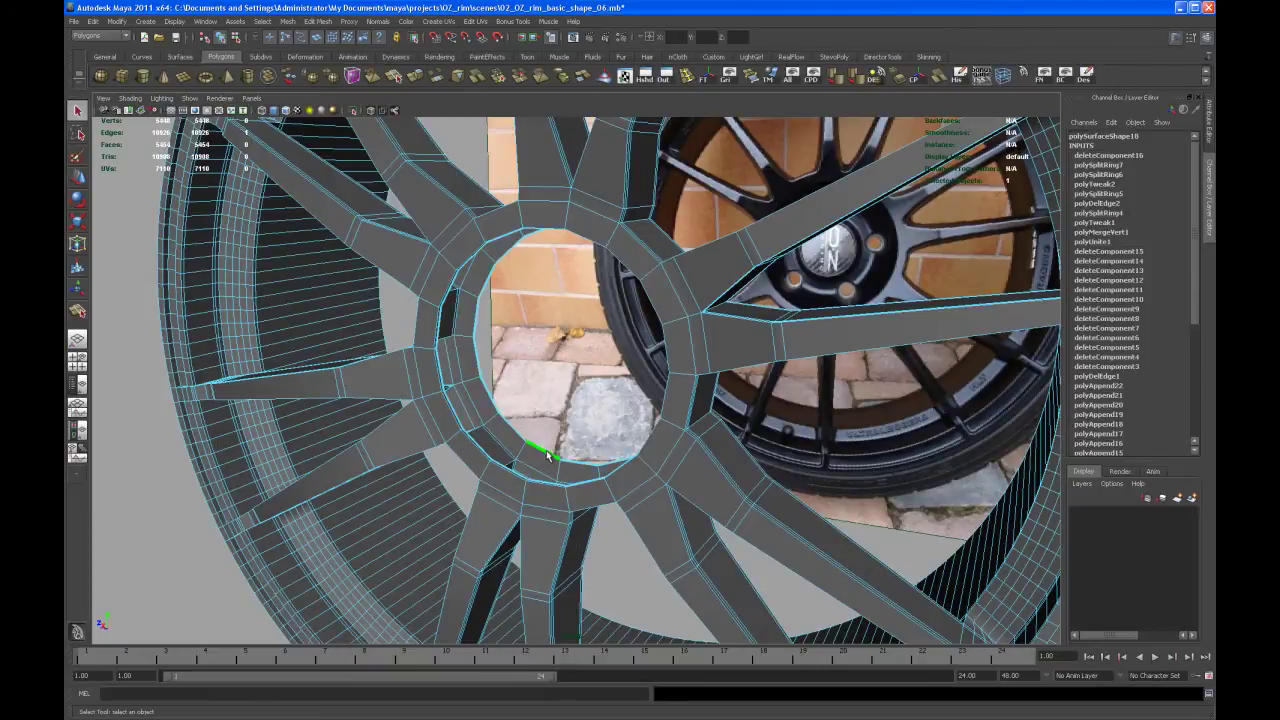
left_click_drag(552, 414, 780, 400, "alt")
scroll(625, 392, "down", 1)
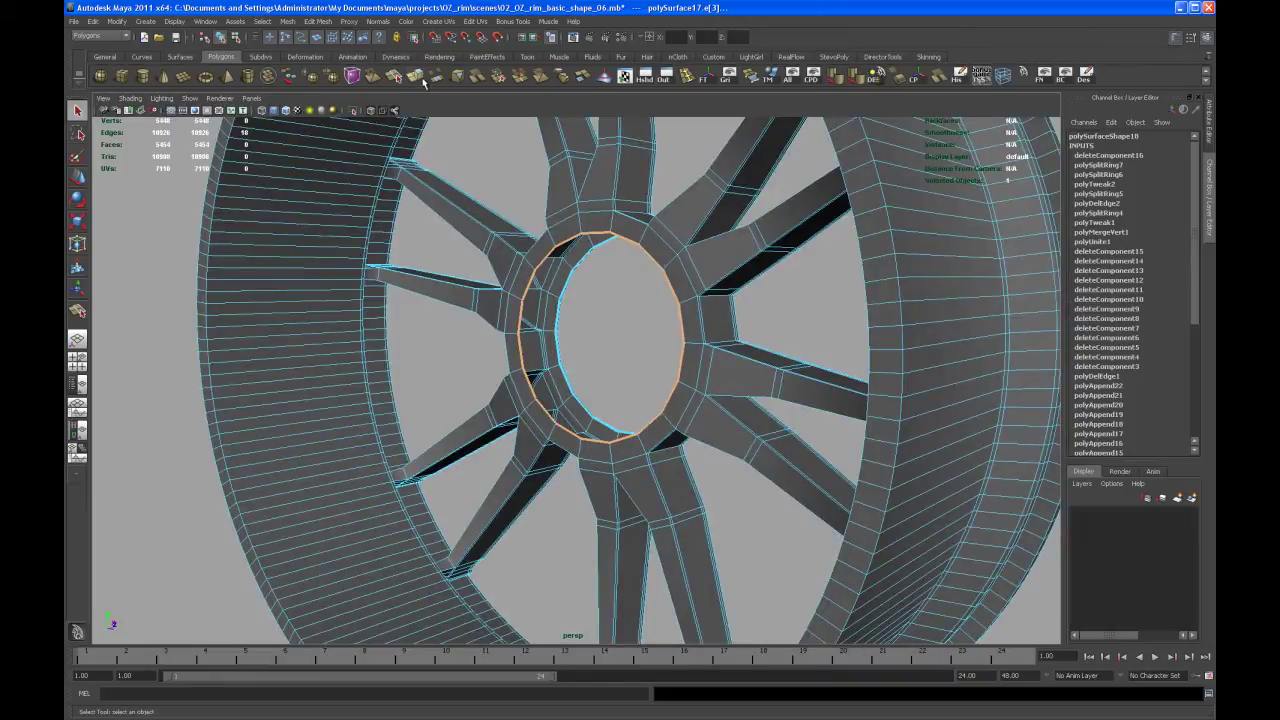
key("ctrl+e")
left_click_drag(594, 322, 555, 296, "alt")
left_click_drag(670, 317, 616, 329)
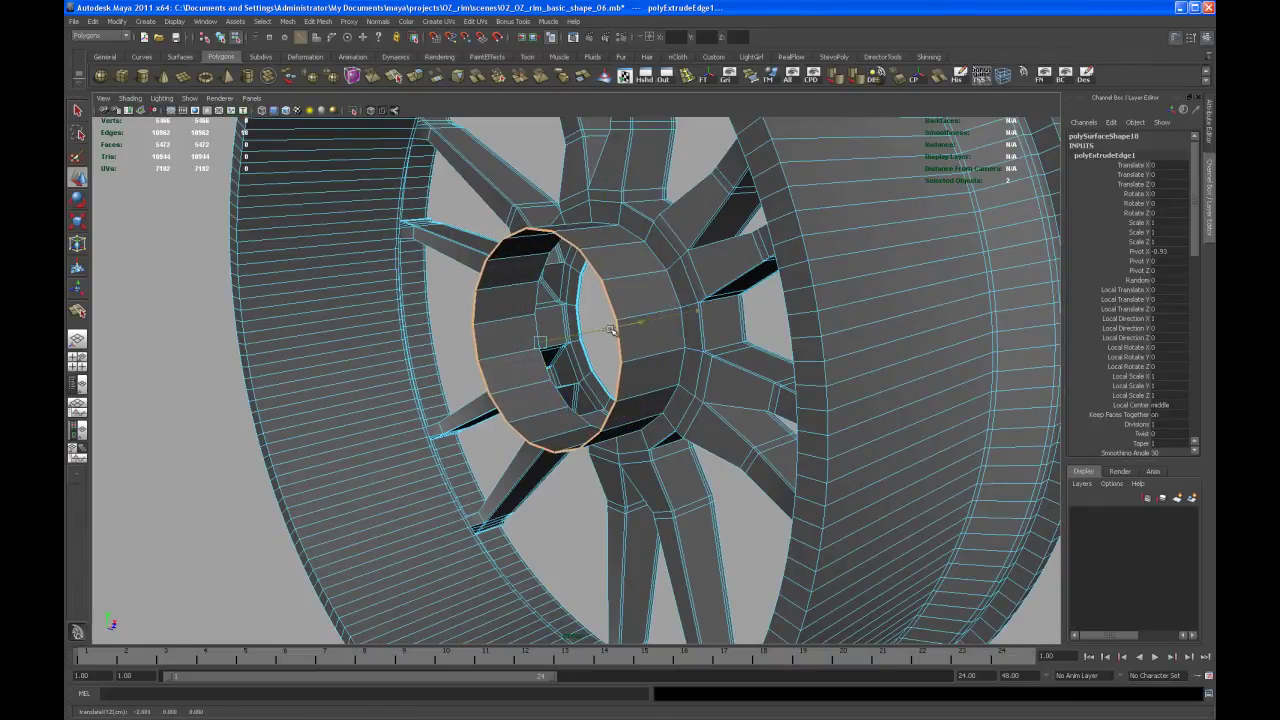
key("w")
Step: Close the rear end of the extruded hub tube with Fill Hole
left_click_drag(609, 323, 596, 368, "alt")
middle_click_drag(547, 398, 543, 410, "alt")
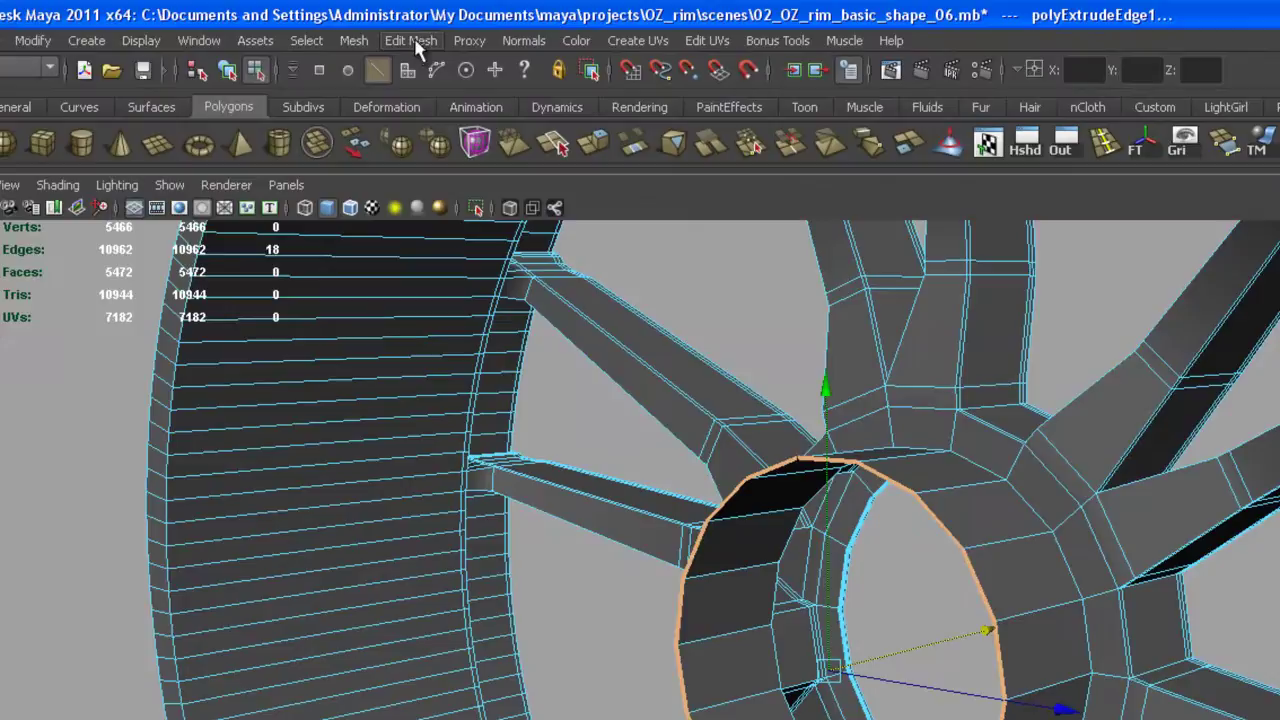
left_click(416, 46)
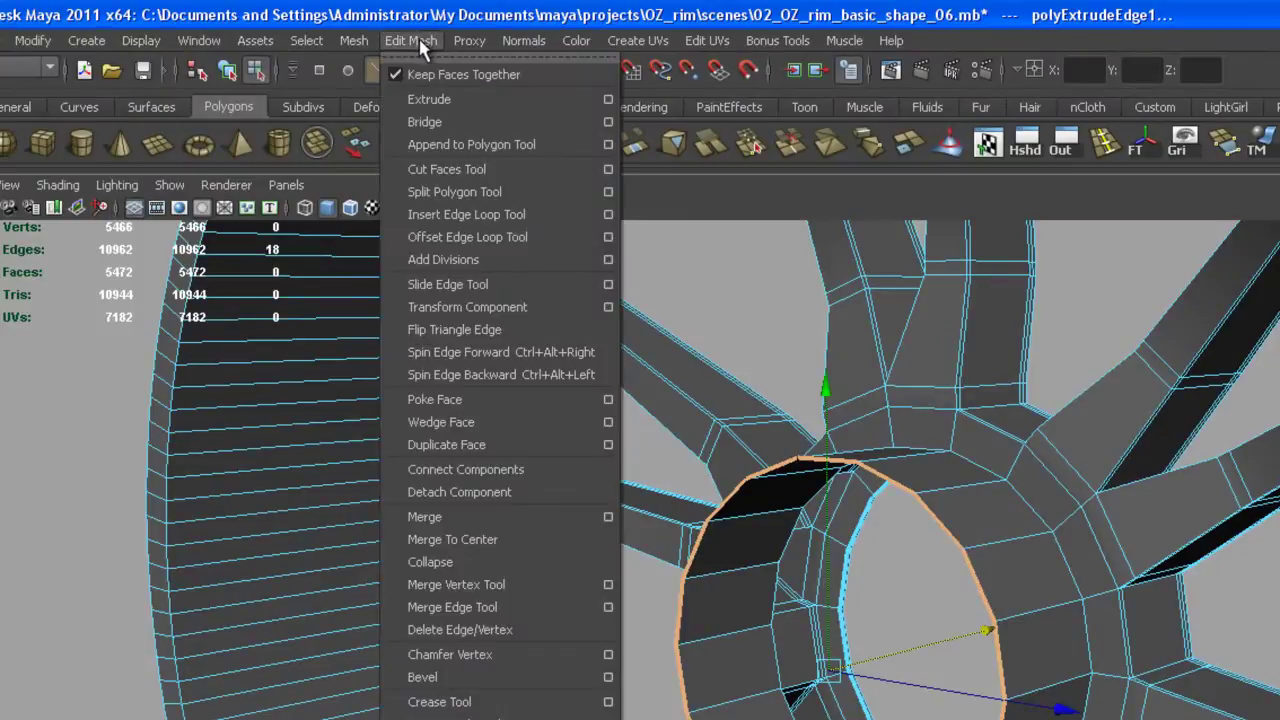
mouse_move(353, 40)
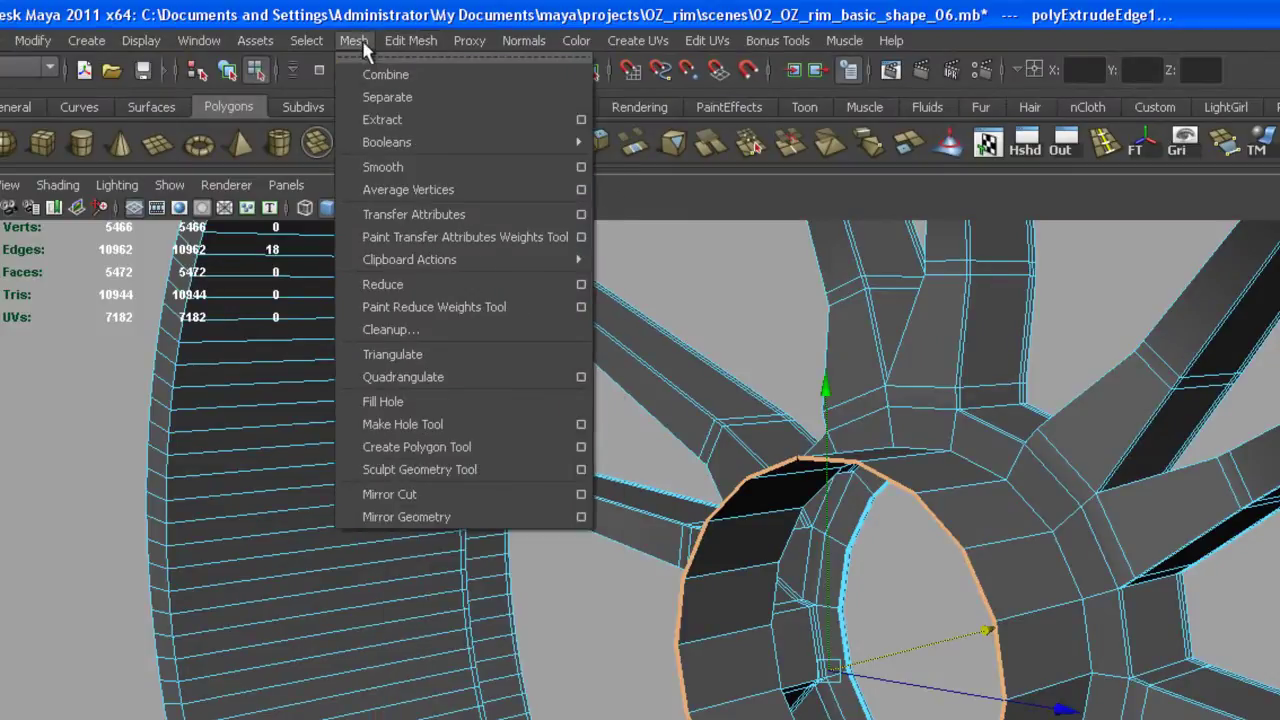
left_click(430, 406)
Step: Select the new cap face at the rear of the hub tube and divide it toward its center with Poke Face
left_click_drag(1046, 593, 714, 600, "alt")
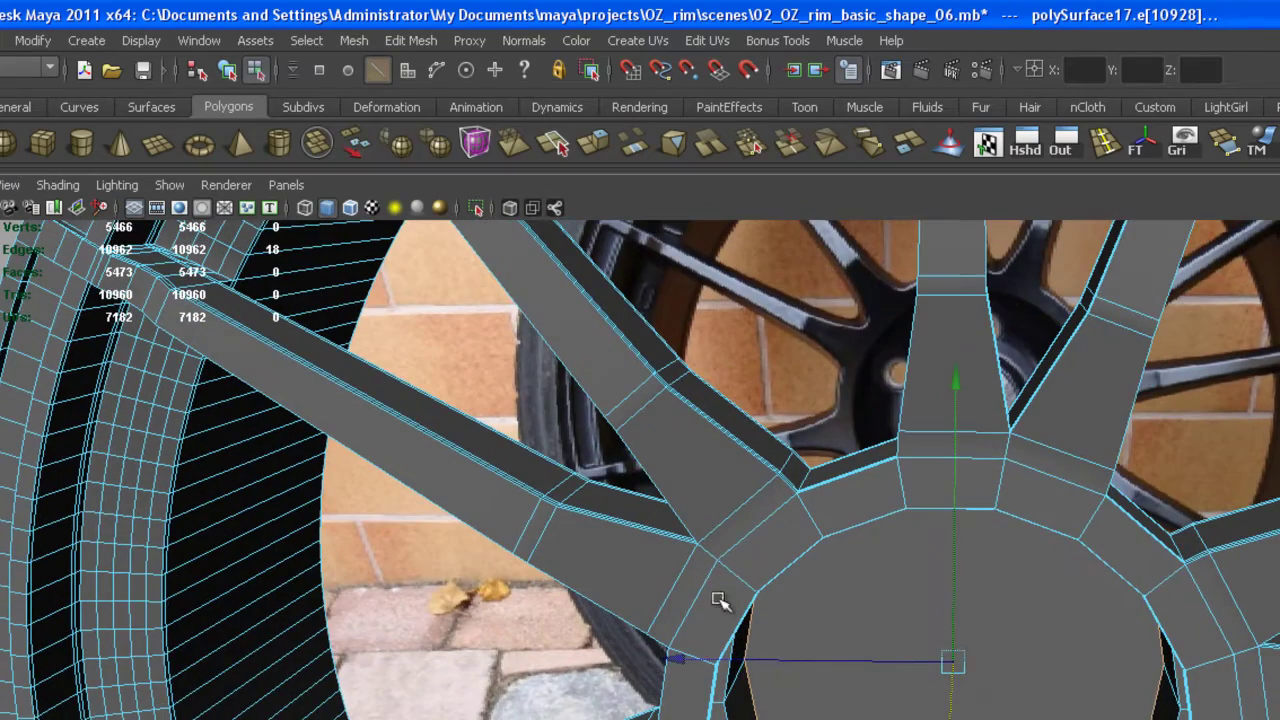
right_click_drag(1006, 698, 1014, 716)
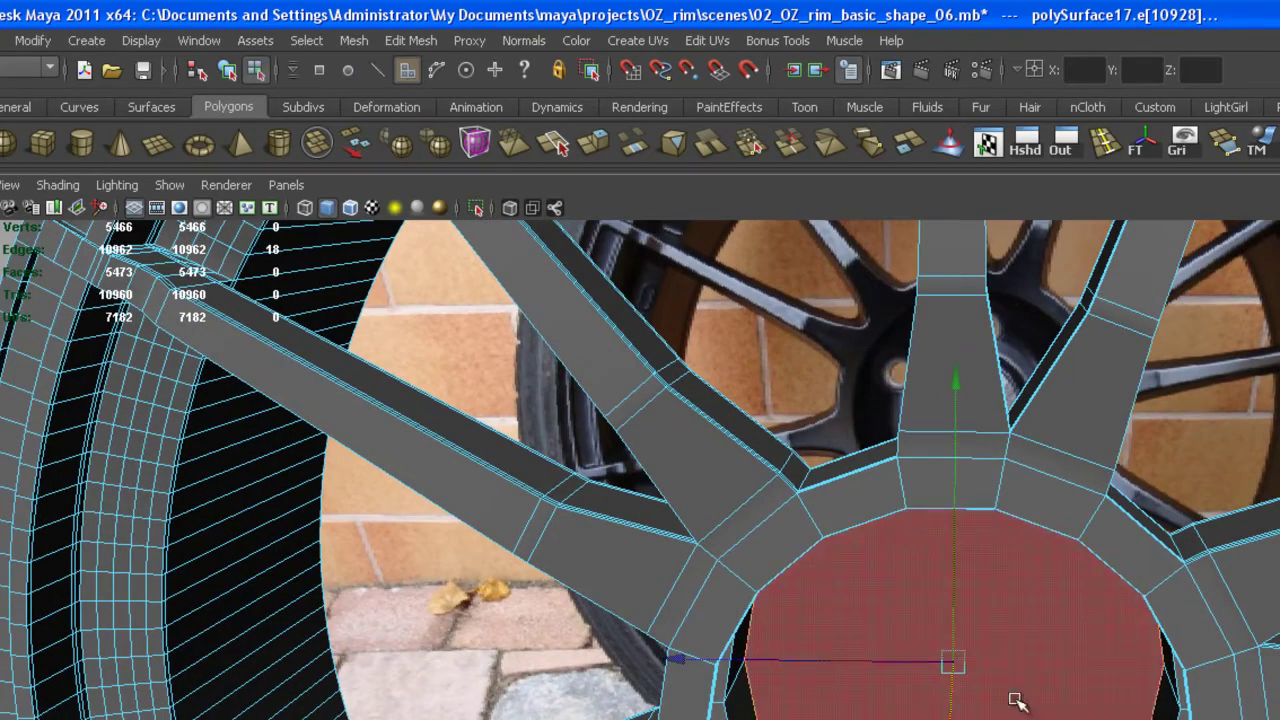
left_click(1018, 672)
left_click_drag(1018, 672, 1014, 634, "alt")
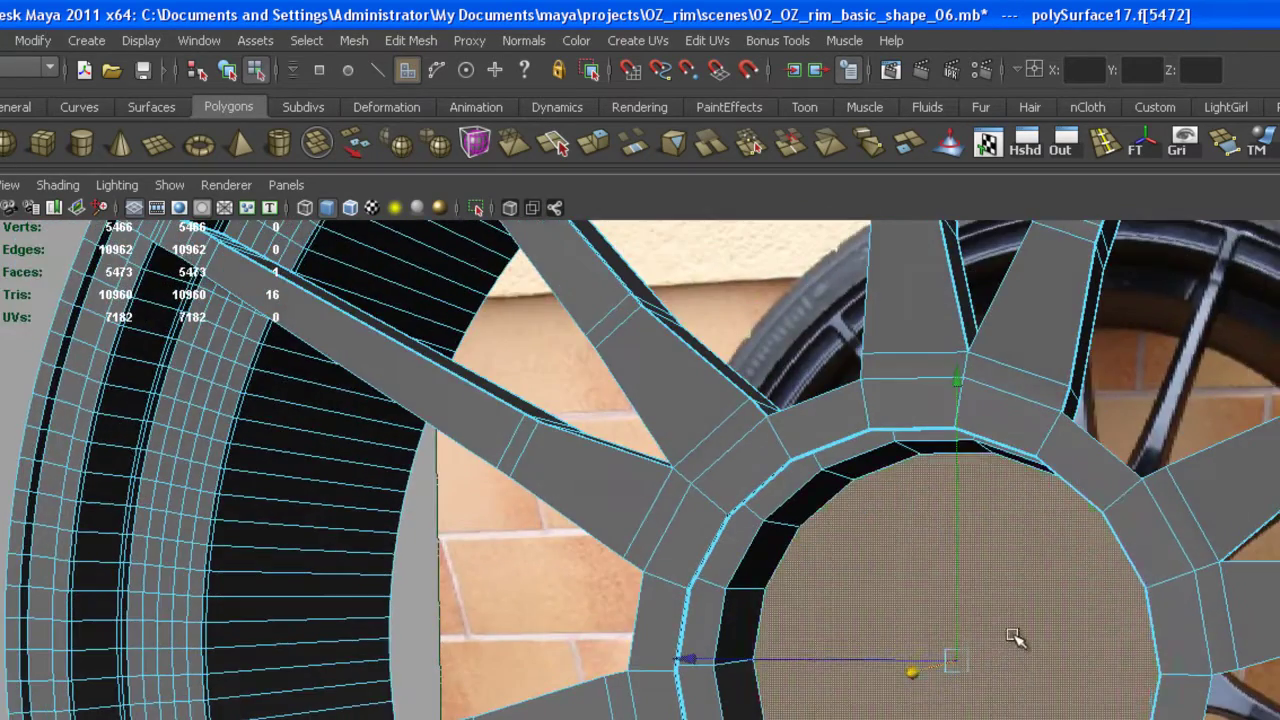
left_click(411, 40)
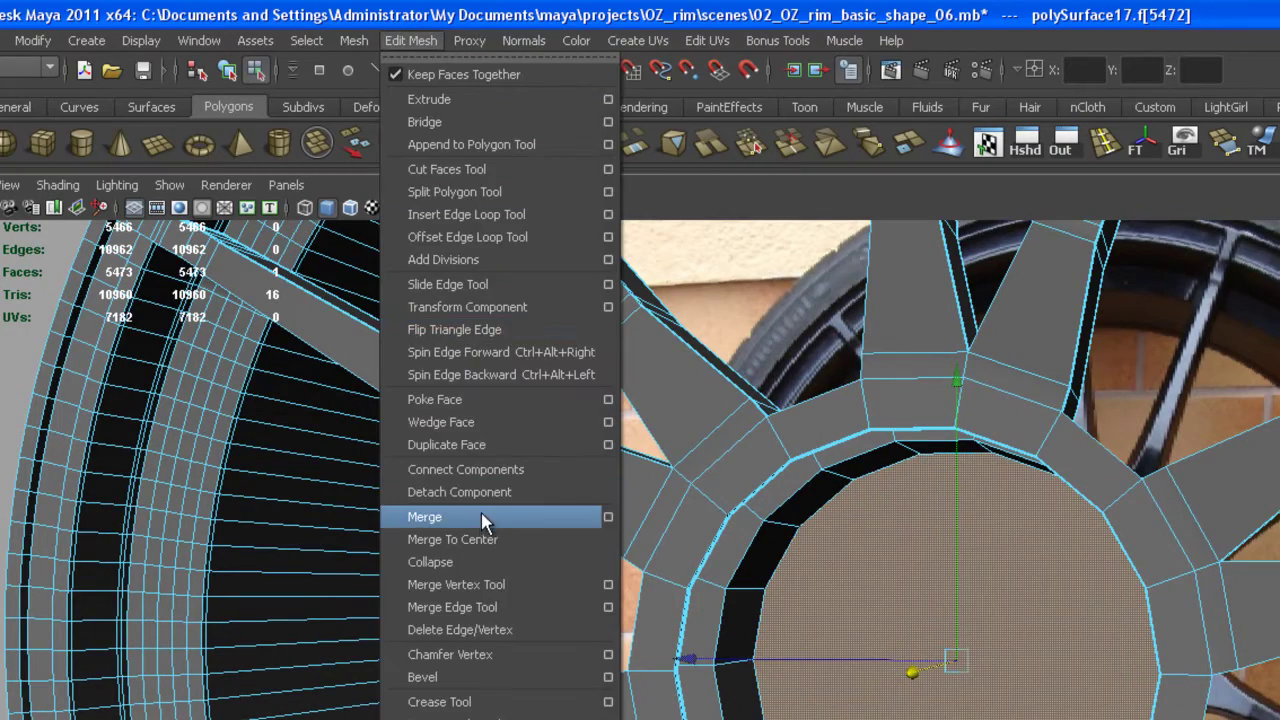
left_click(435, 399)
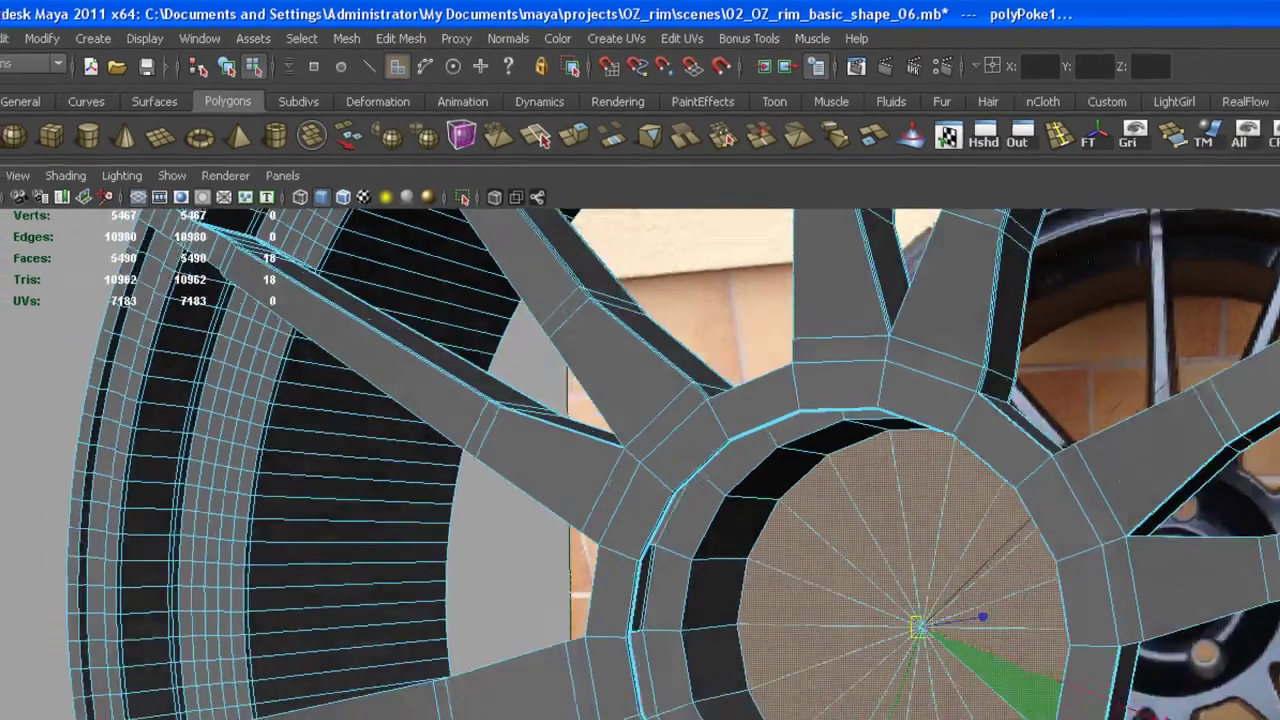
Step: Insert a supporting edge loop in the tube wall close to the poked cap and check it in smooth mesh display
left_click_drag(748, 499, 588, 503, "alt")
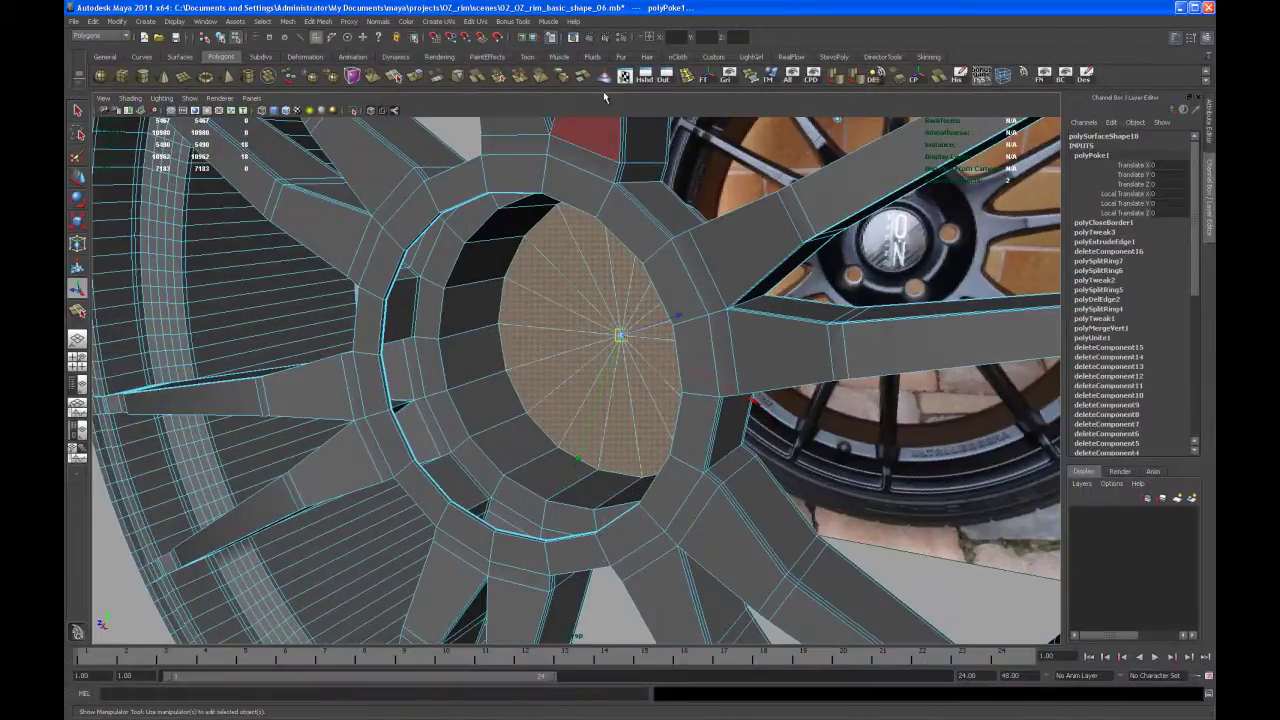
left_click(687, 76)
left_click_drag(505, 370, 512, 420)
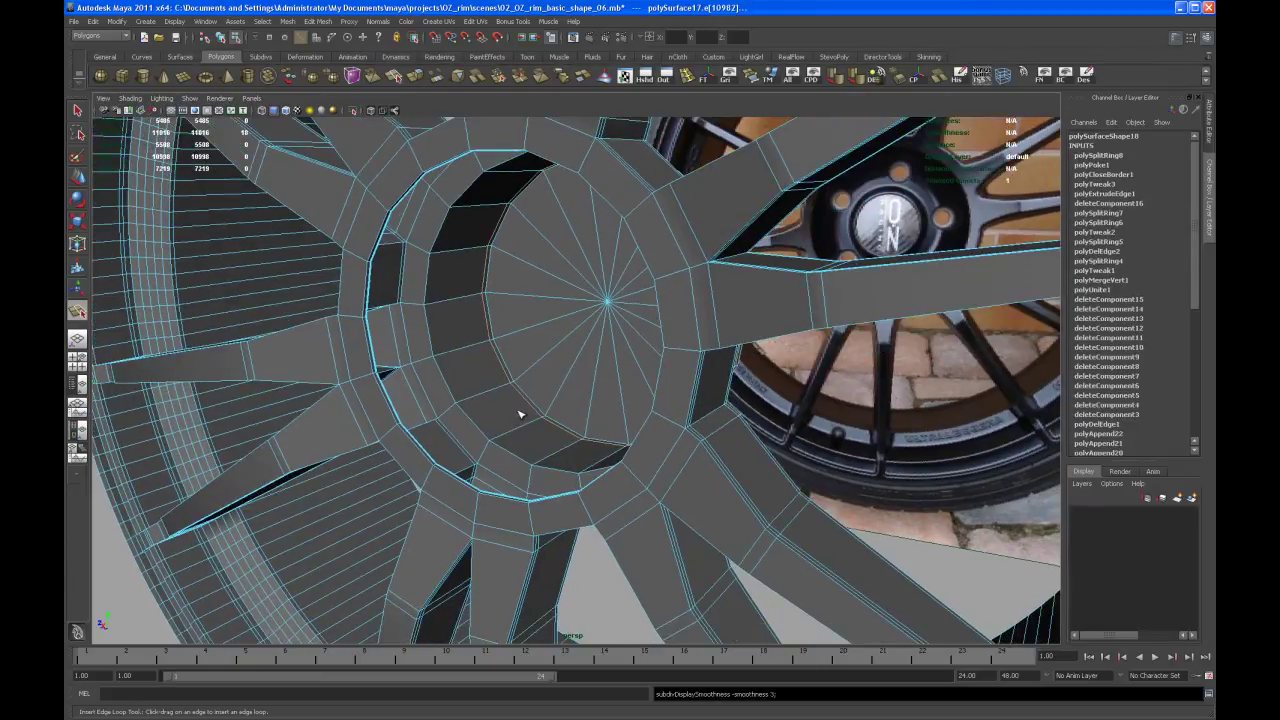
key("3")
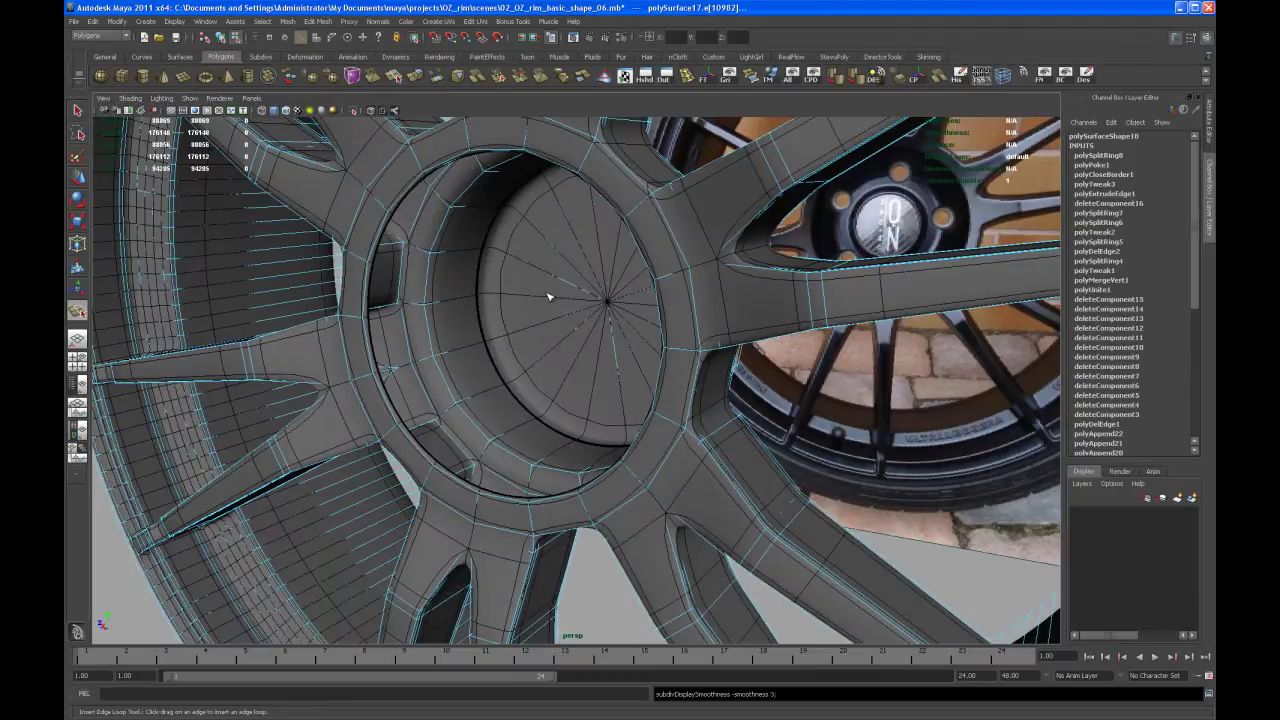
key("1")
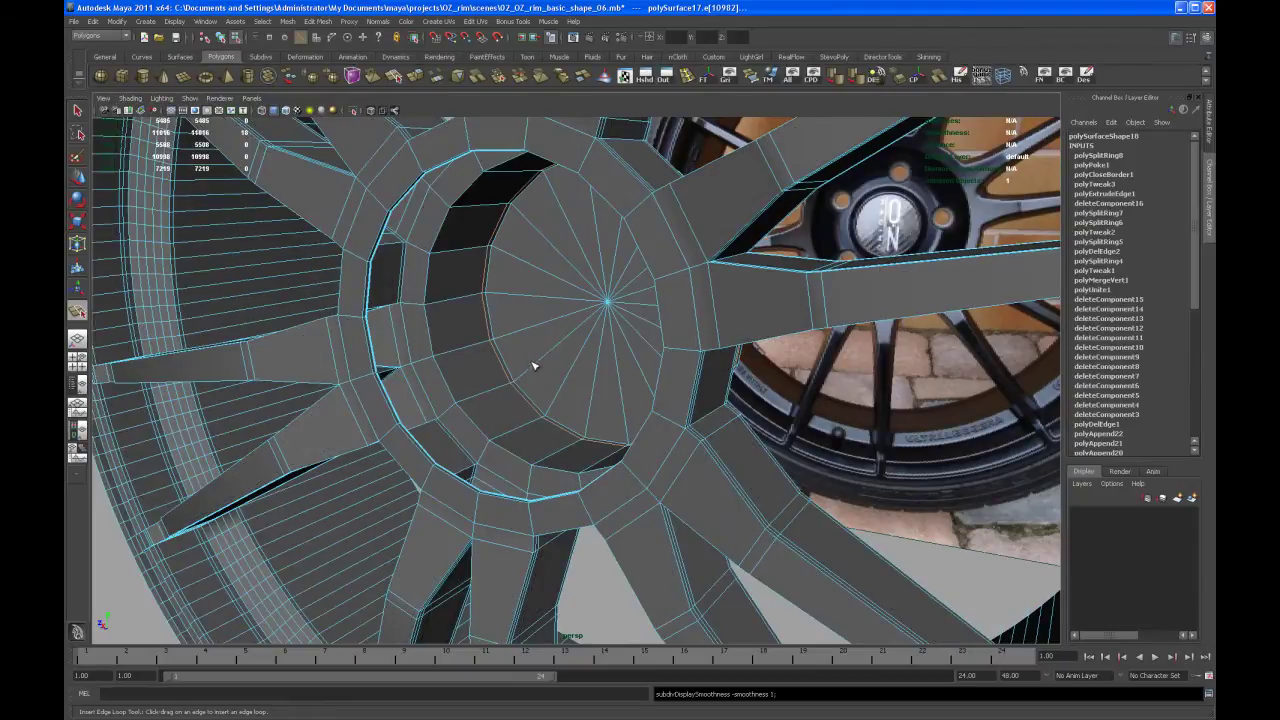
Step: Extrude the front edge loop of the hub opening with a local Z translation of 0.213 and shift it slightly into the hole
key("q")
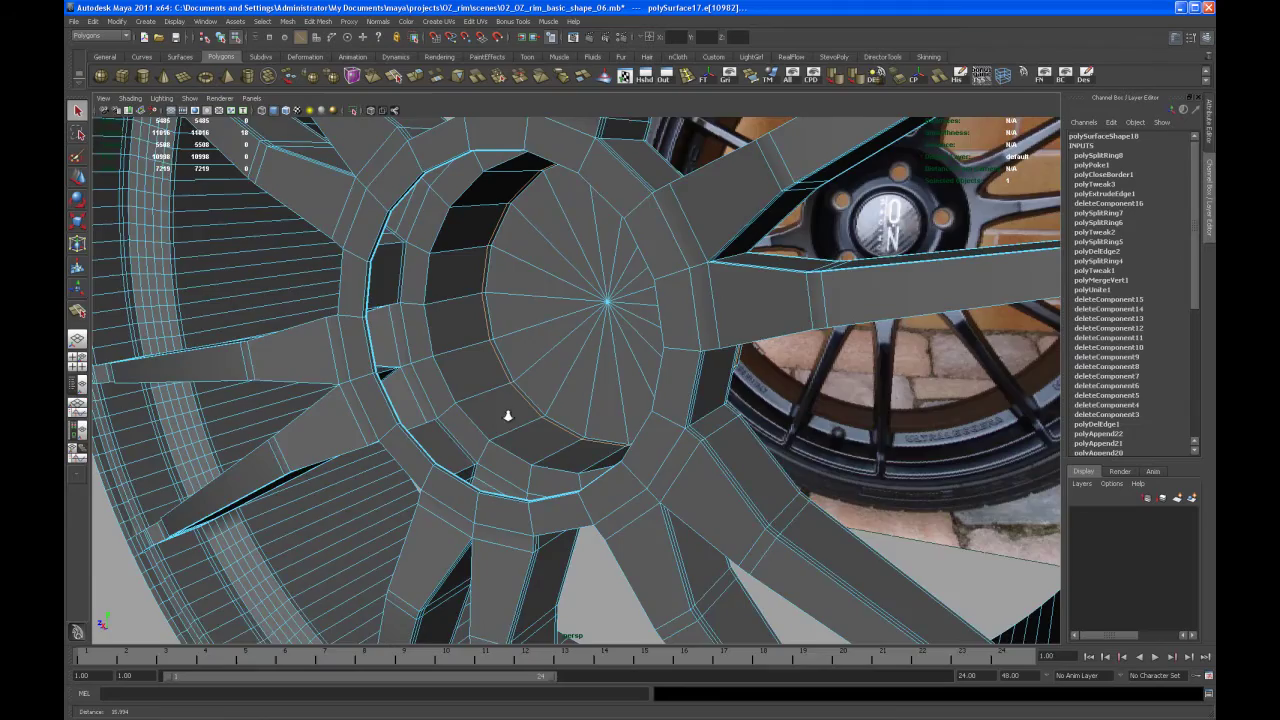
left_click_drag(508, 417, 431, 503, "alt")
right_click_drag(431, 503, 471, 491, "alt")
left_click_drag(471, 491, 456, 481, "alt")
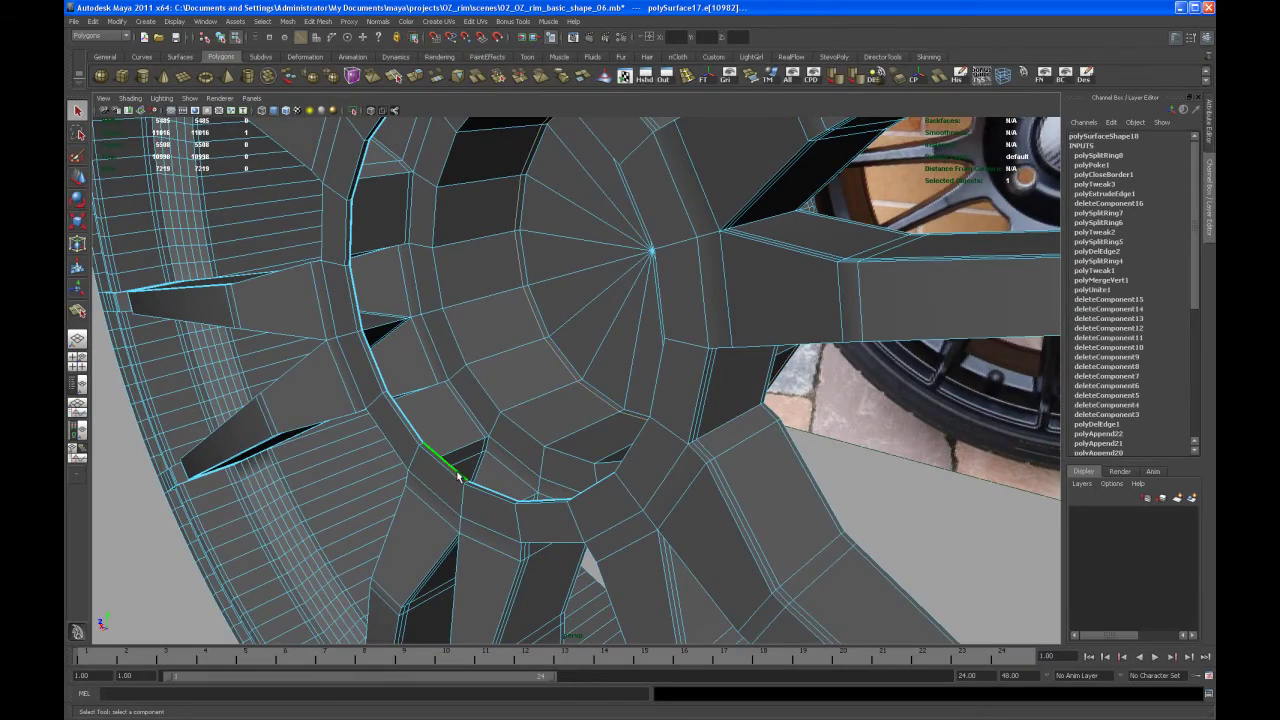
left_click_drag(460, 477, 487, 383, "alt")
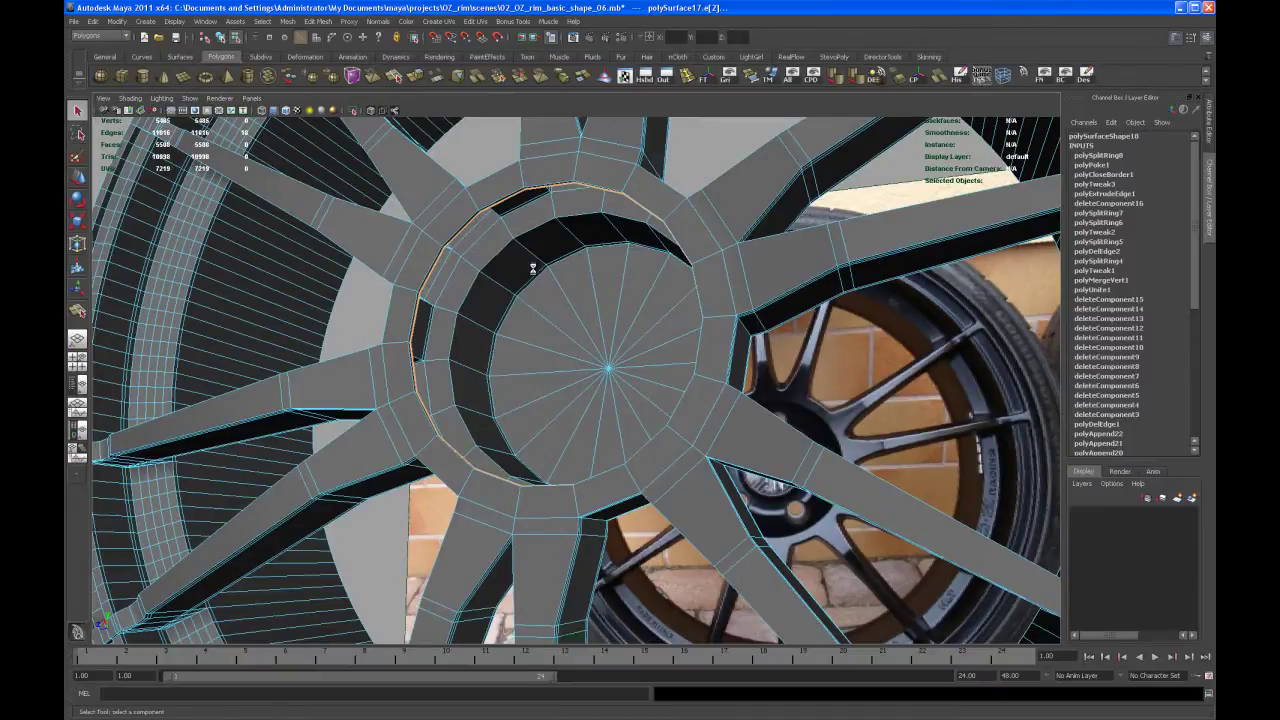
left_click_drag(553, 270, 494, 340, "alt")
key("w")
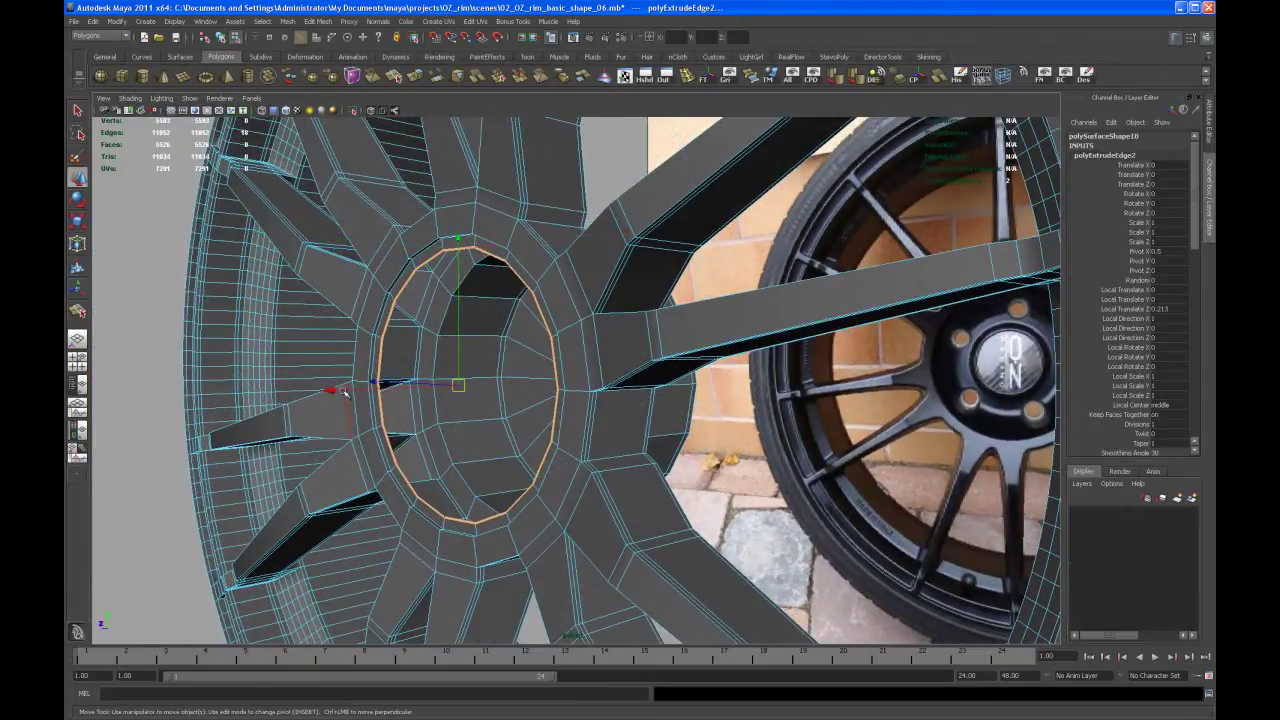
left_click_drag(345, 392, 347, 393)
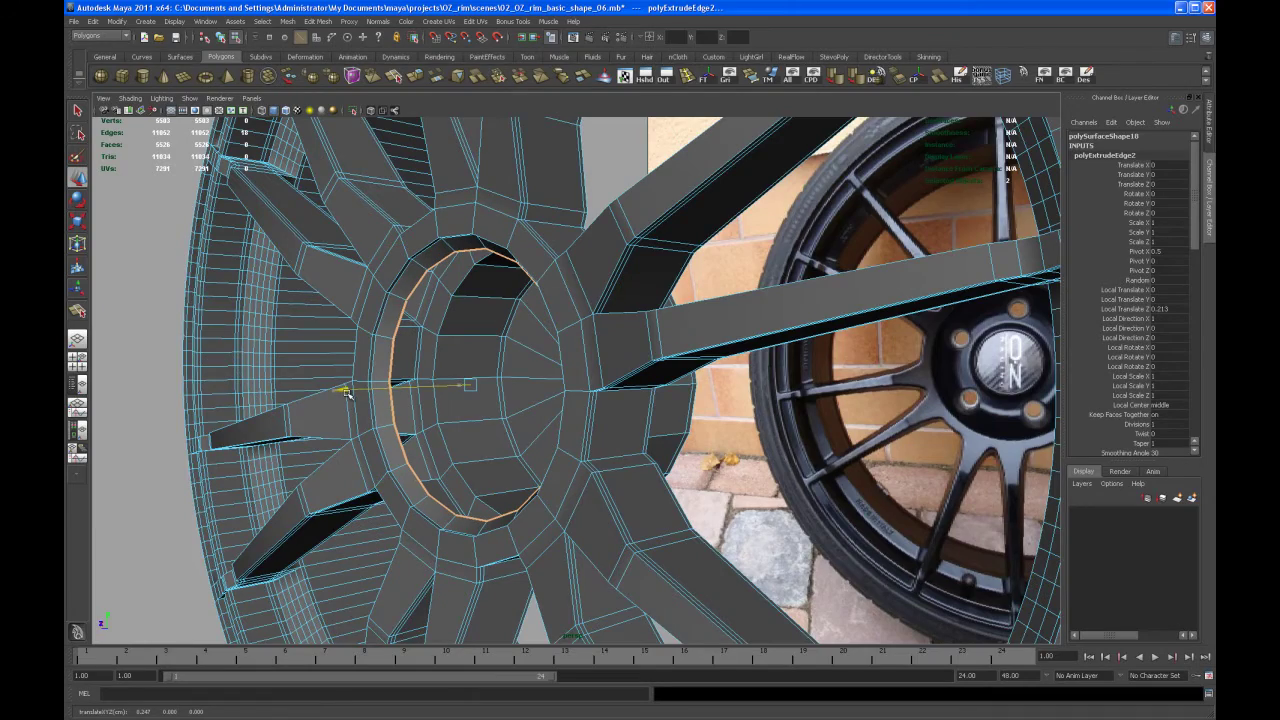
Step: Extrude the inner loop of the front hub opening again and move the new edges deeper into the hole
left_click_drag(489, 436, 568, 443, "alt")
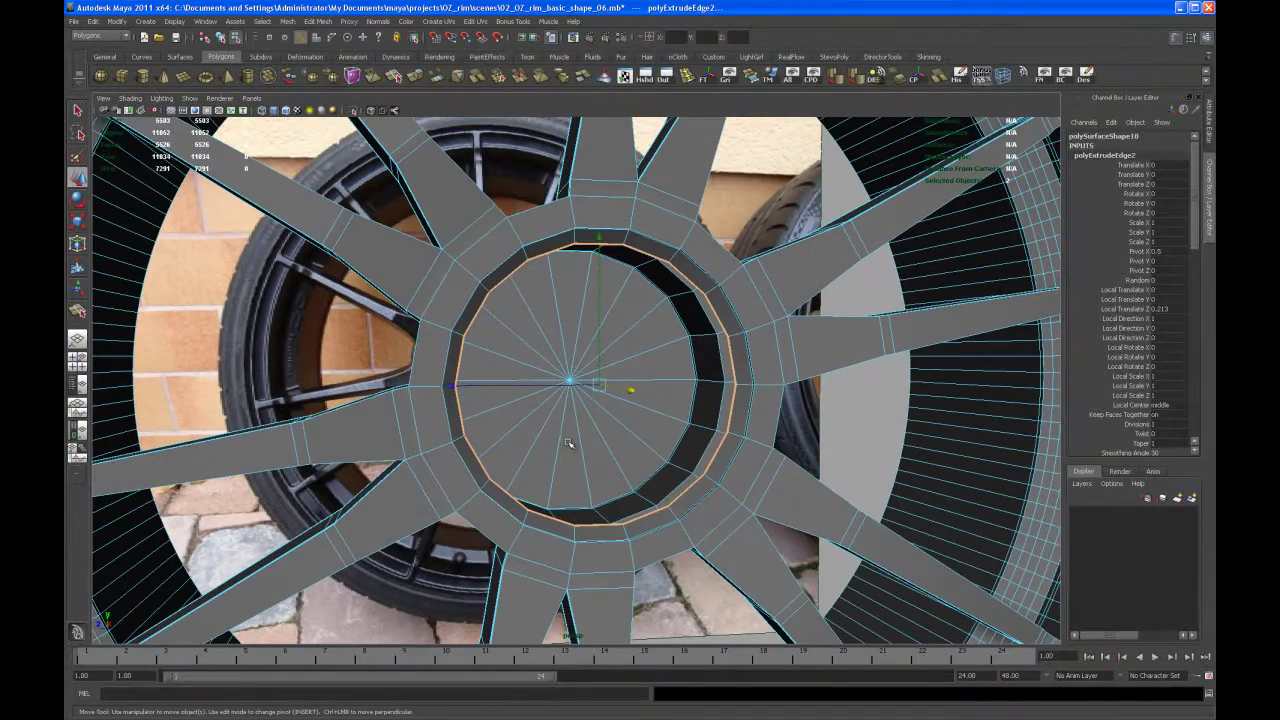
key("g")
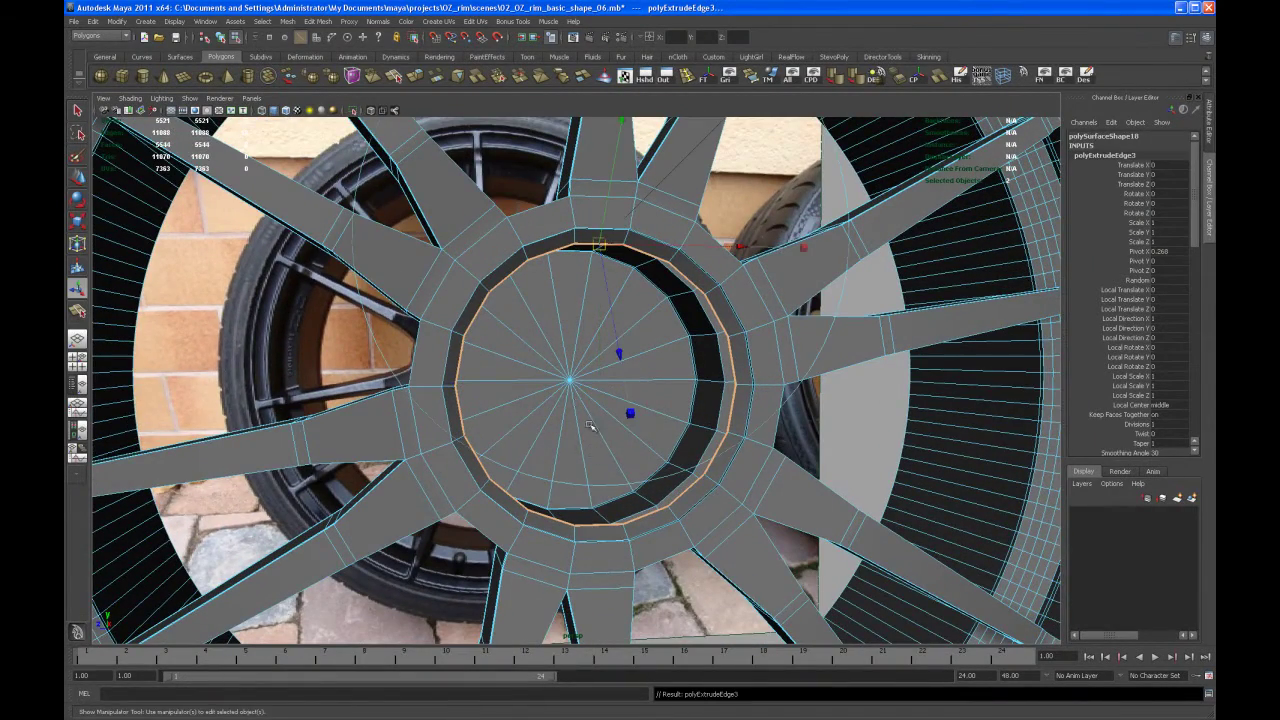
left_click_drag(578, 399, 486, 302, "alt")
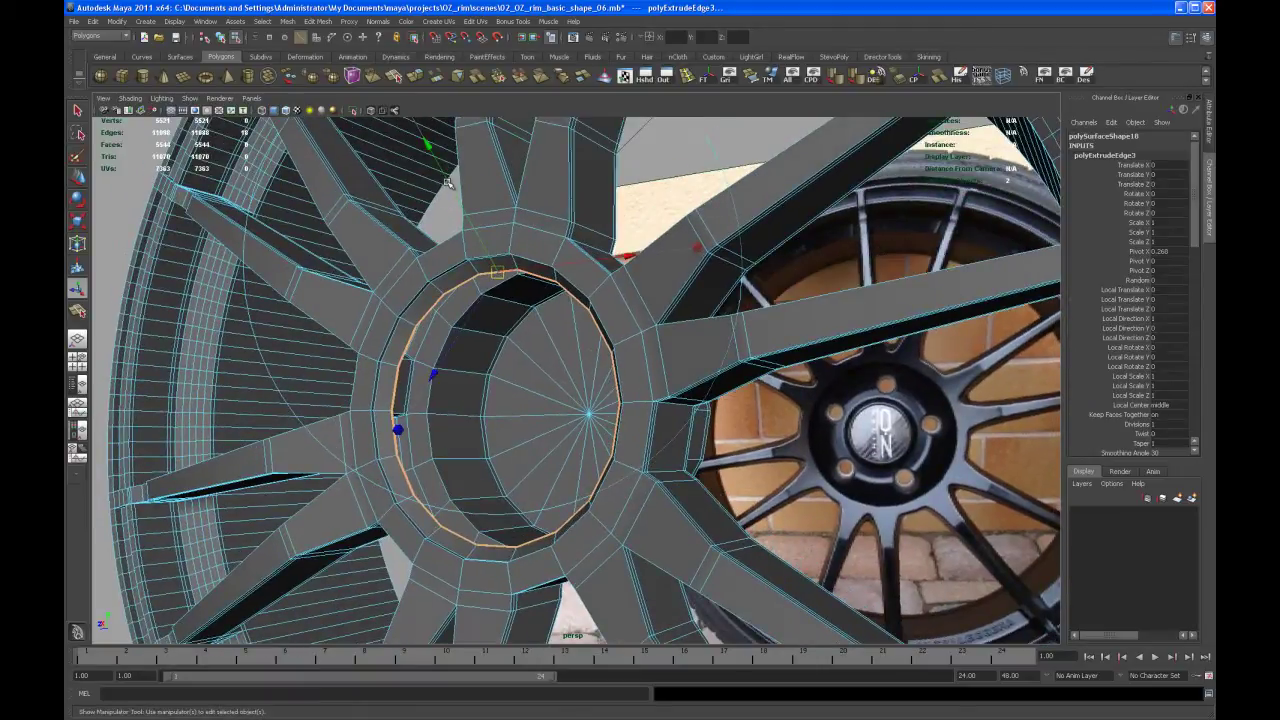
left_click_drag(448, 183, 454, 197)
key("z")
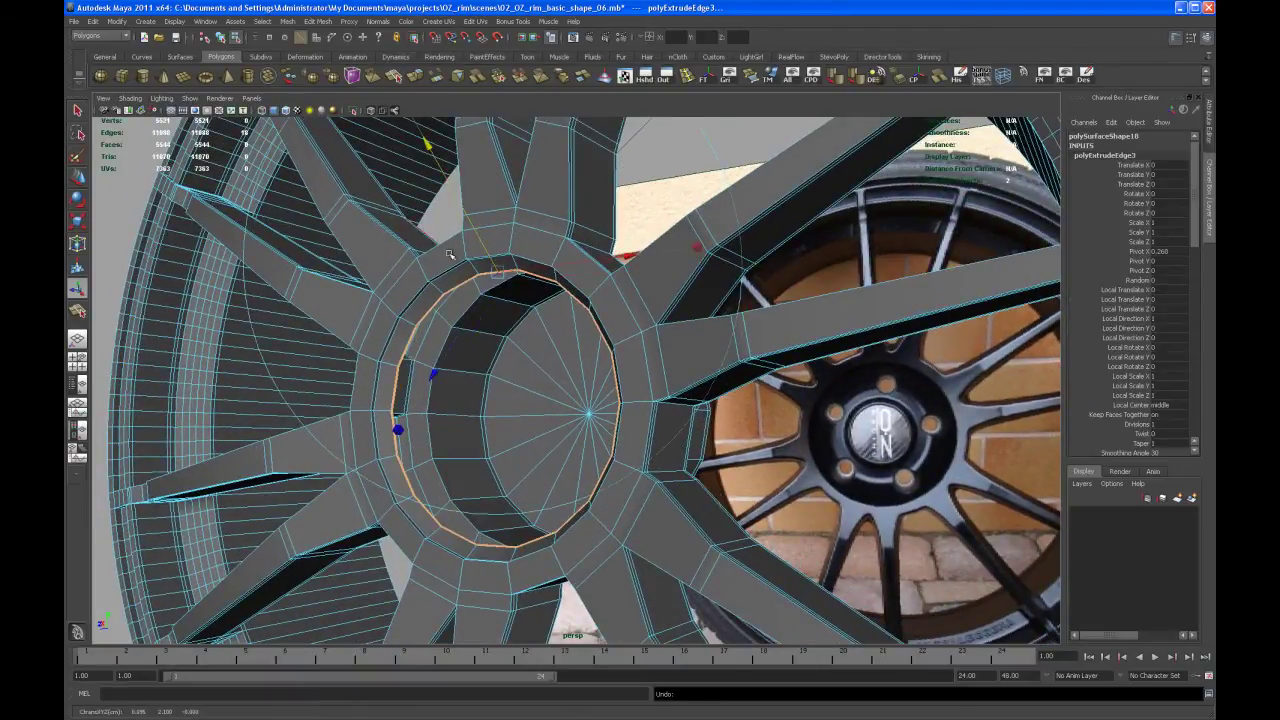
mouse_move(494, 320)
left_mouse_down("alt")
mouse_move(503, 309)
mouse_move(517, 371)
mouse_move(496, 322)
left_mouse_up("alt")
key("w")
left_click_drag(352, 396, 489, 437)
key("r")
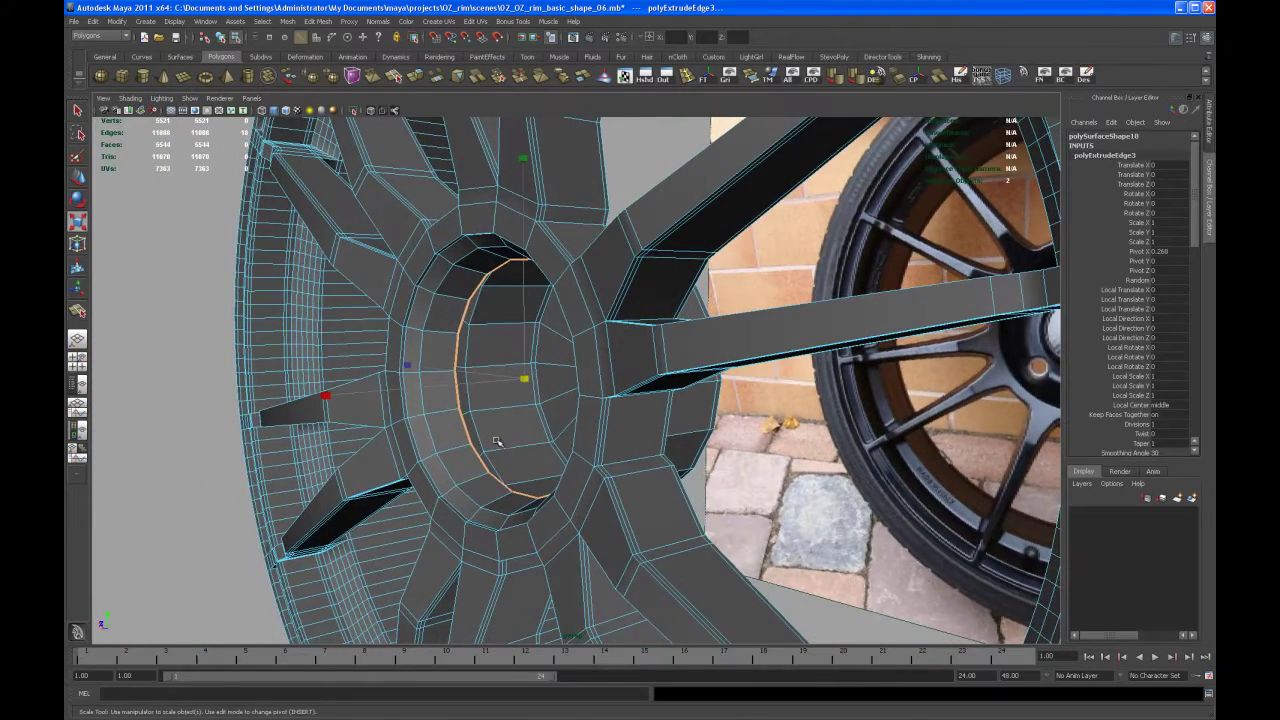
Step: Extrude the recessed edge loop once more and push it further back toward the rear cap
key("g")
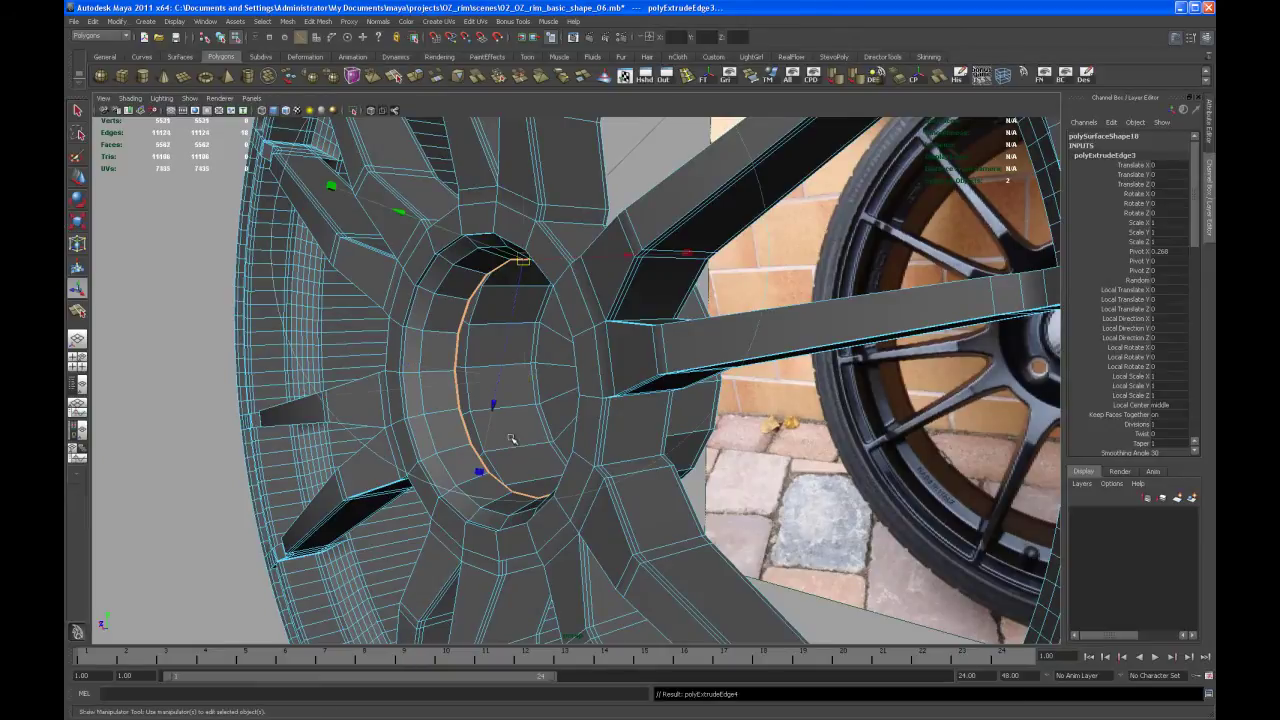
key("w")
left_click_drag(522, 404, 528, 430, "alt")
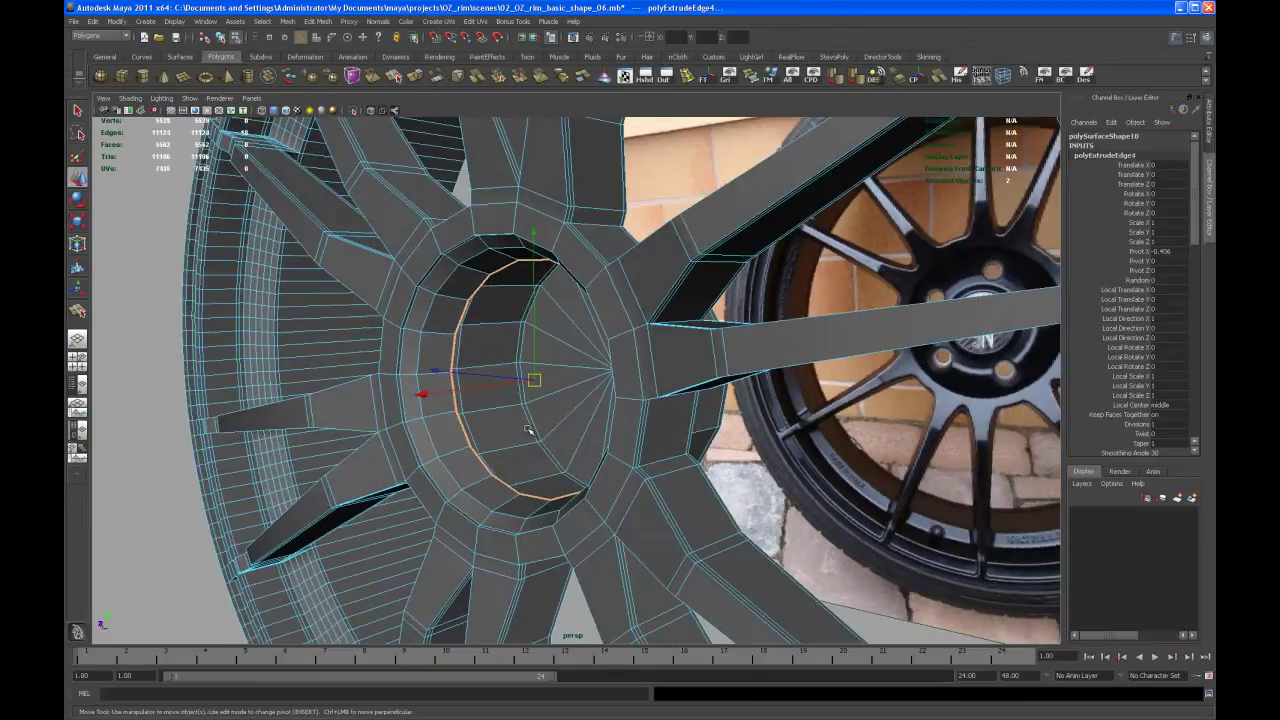
left_click_drag(429, 392, 436, 396)
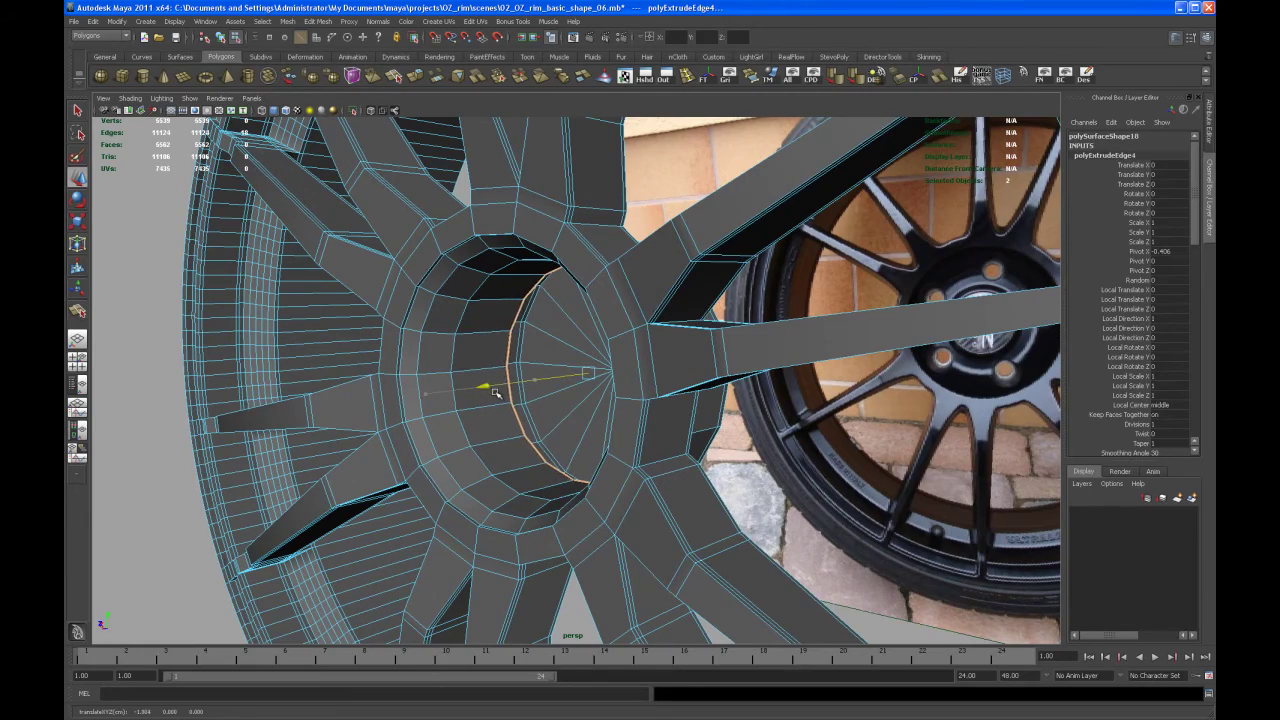
Step: Close the inner end of the front hub recess with Fill Hole
left_click_drag(491, 394, 554, 398, "alt")
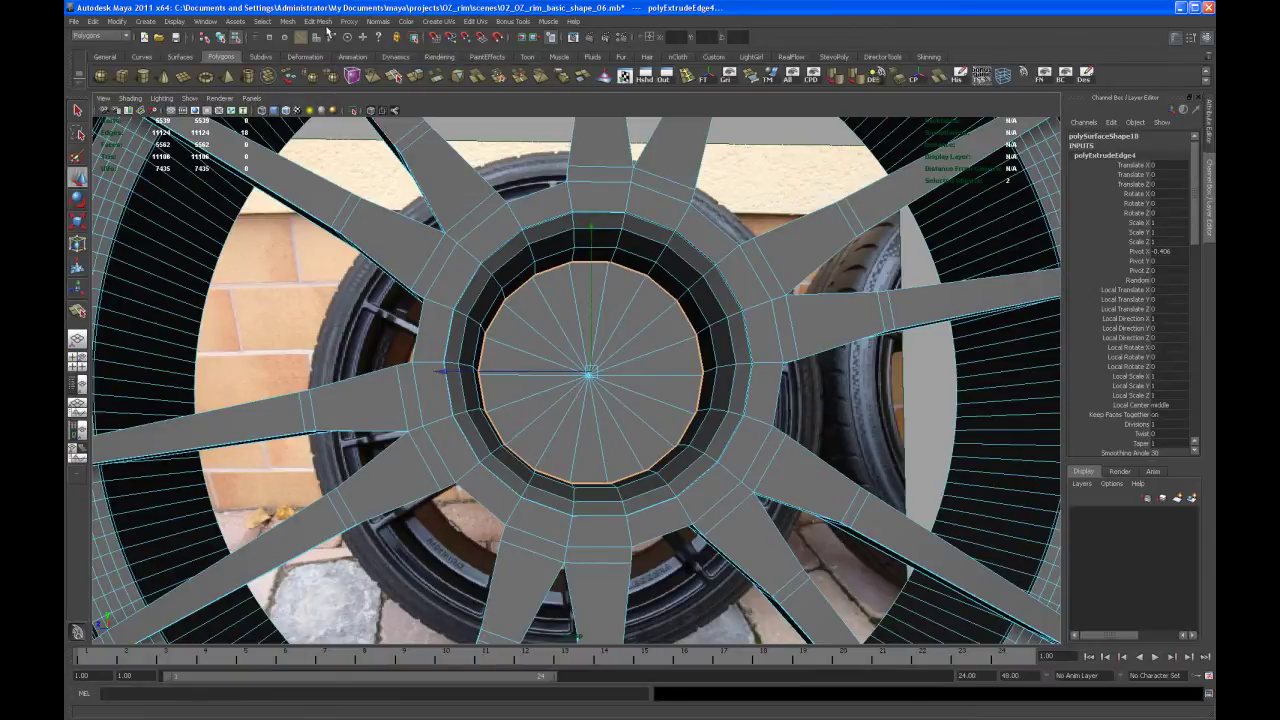
left_click(293, 21)
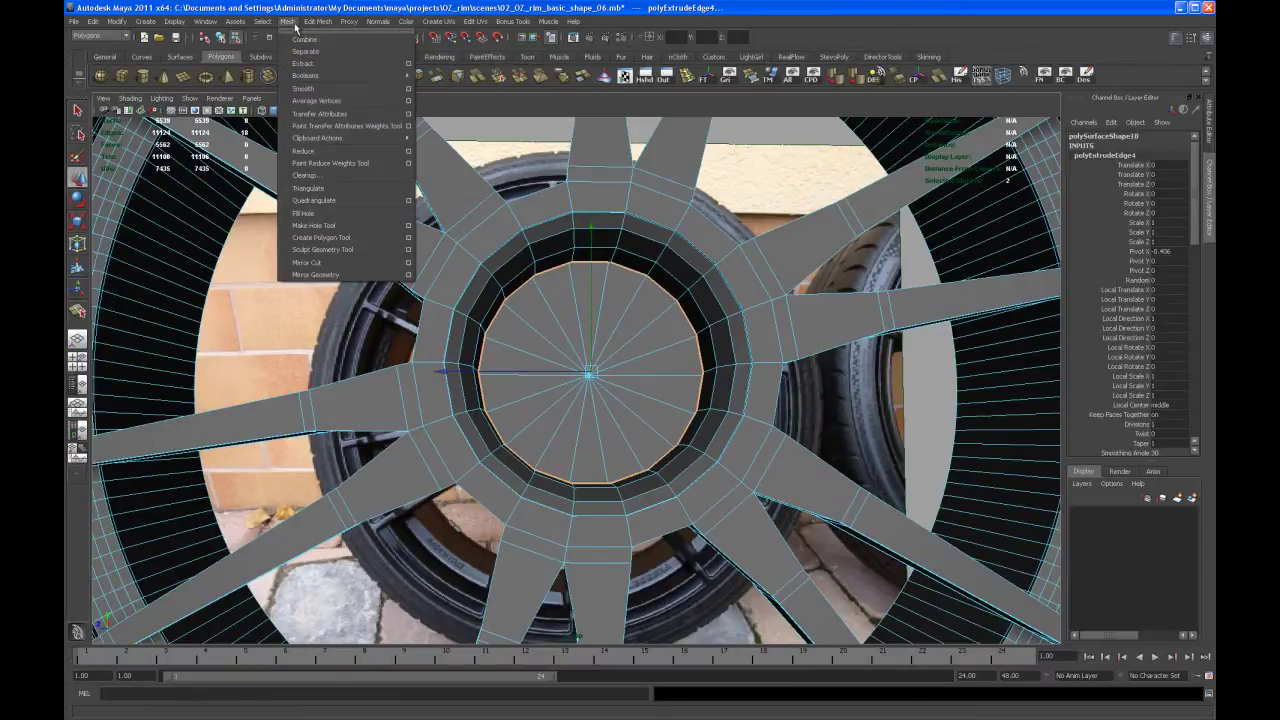
left_click(335, 188)
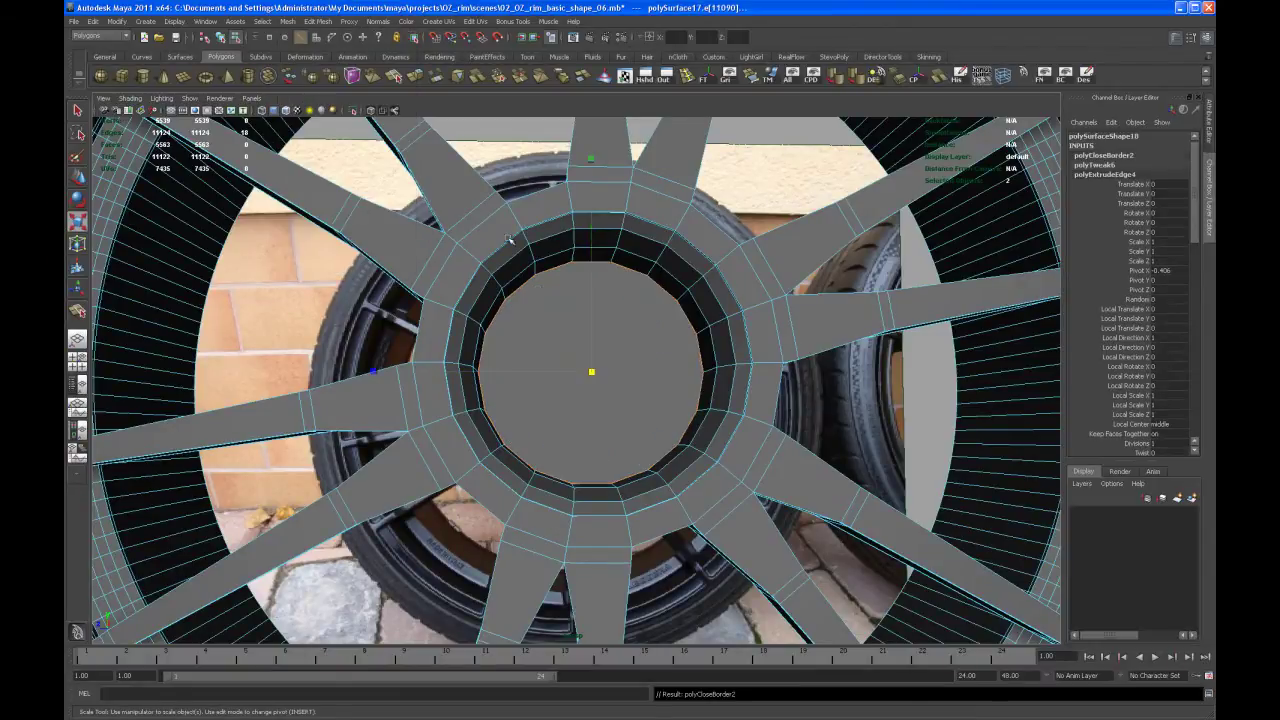
Step: Select the face closing the front hub recess and subdivide it with Poke Face
right_click_drag(563, 410, 571, 431)
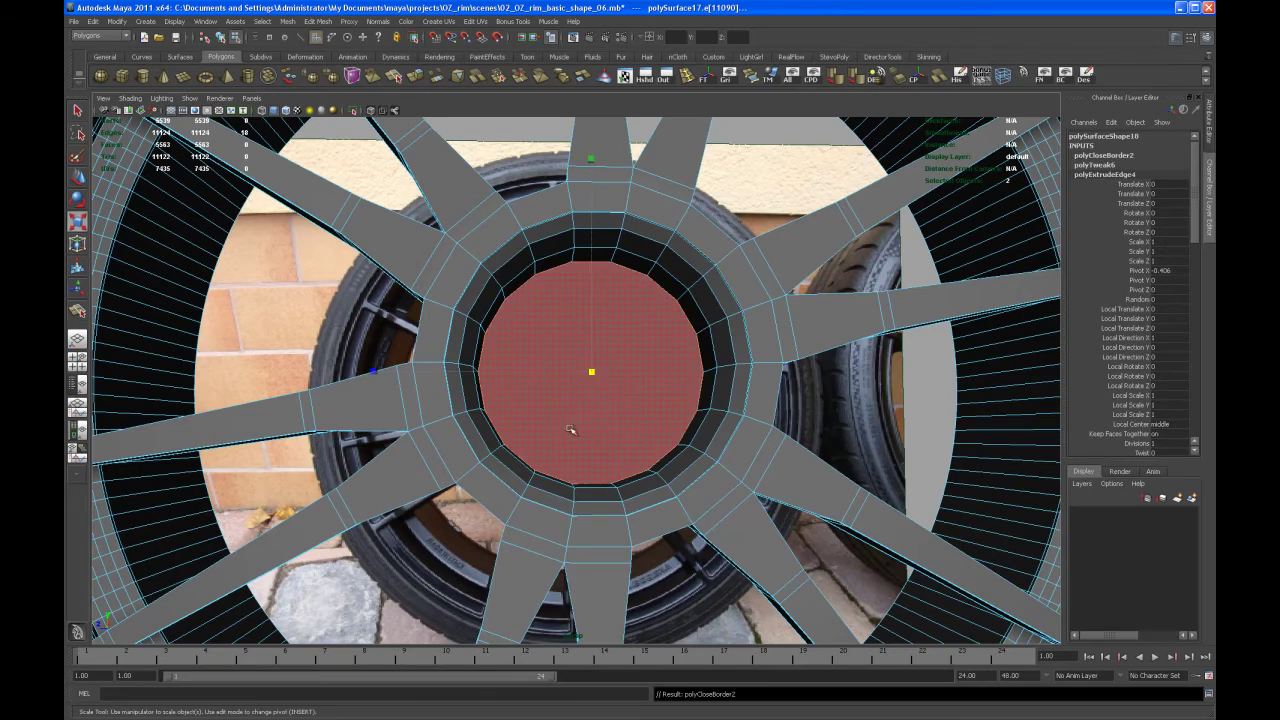
key("q")
left_click(608, 414)
mouse_move(607, 416)
left_mouse_down("alt")
mouse_move(579, 437)
mouse_move(497, 423)
mouse_move(392, 437)
mouse_move(603, 431)
mouse_move(595, 408)
left_mouse_up("alt")
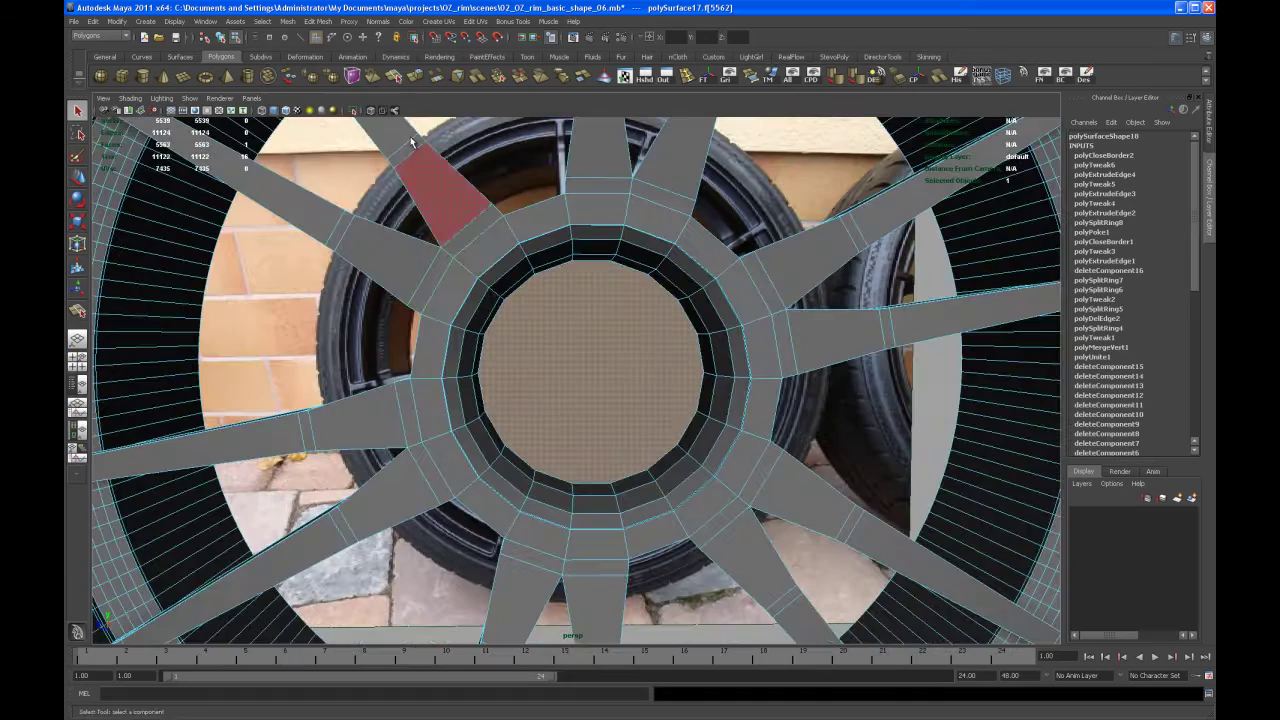
left_click(318, 21)
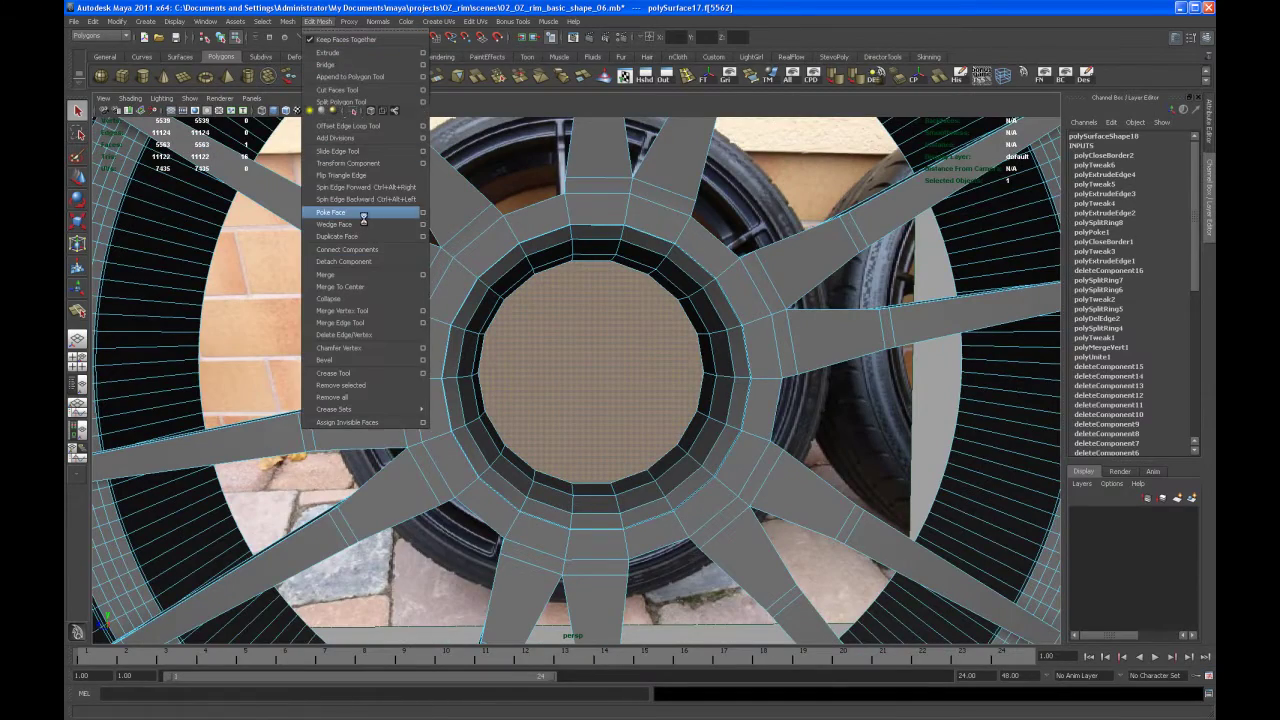
left_click(368, 212)
Step: Examine the poked hub cap and spokes in smooth preview, then return to the unsmoothed mesh
left_click_drag(628, 416, 532, 443, "alt")
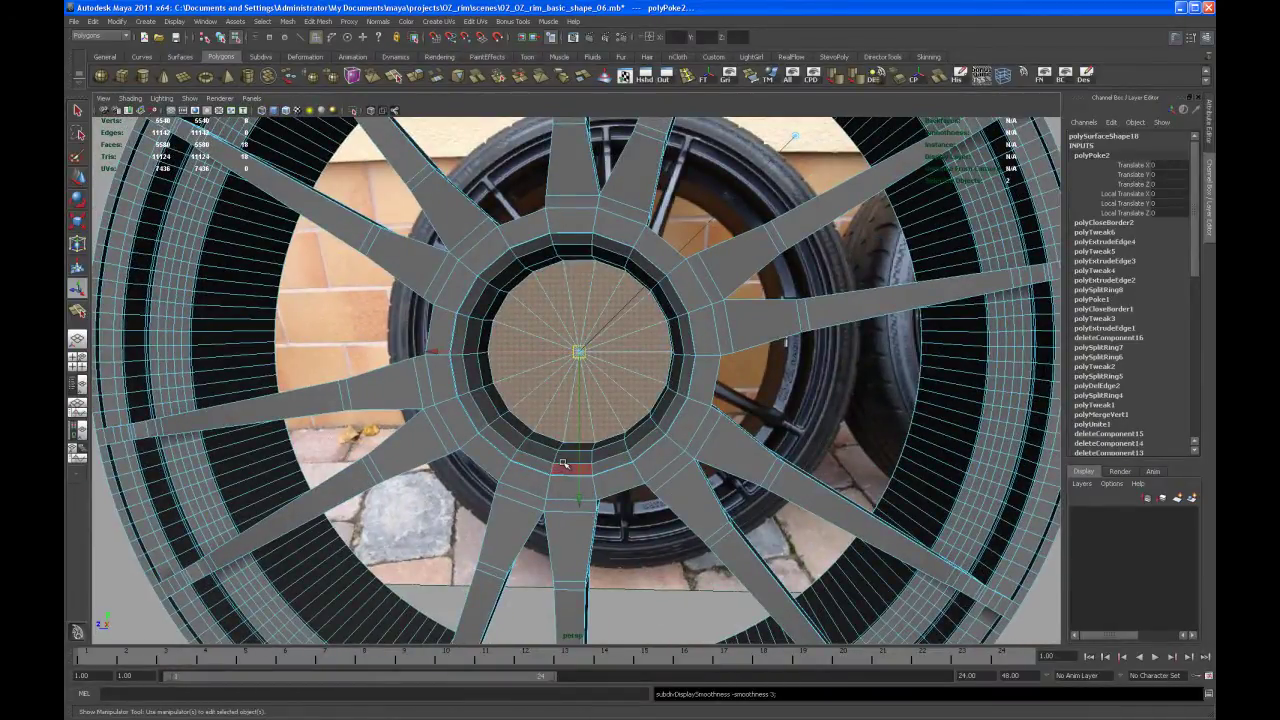
key("3")
left_click_drag(641, 450, 548, 445, "alt")
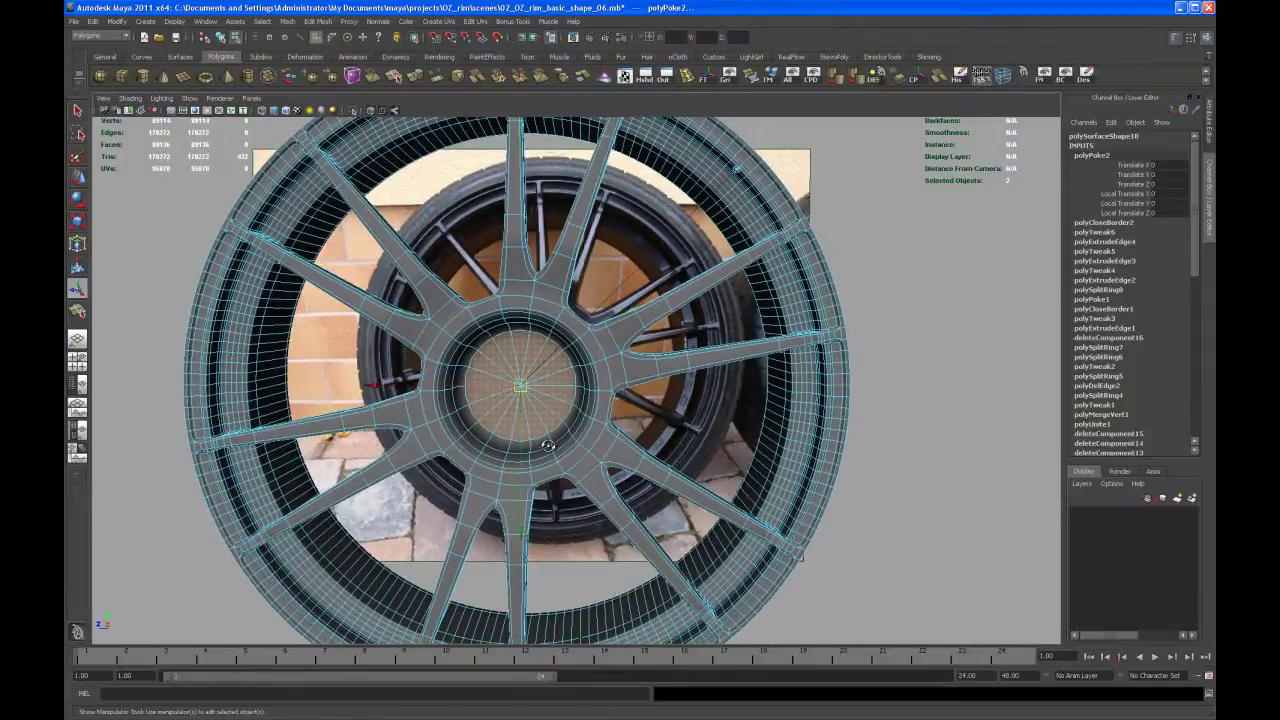
right_click_drag(548, 446, 555, 483, "alt")
middle_click_drag(555, 483, 600, 472, "alt")
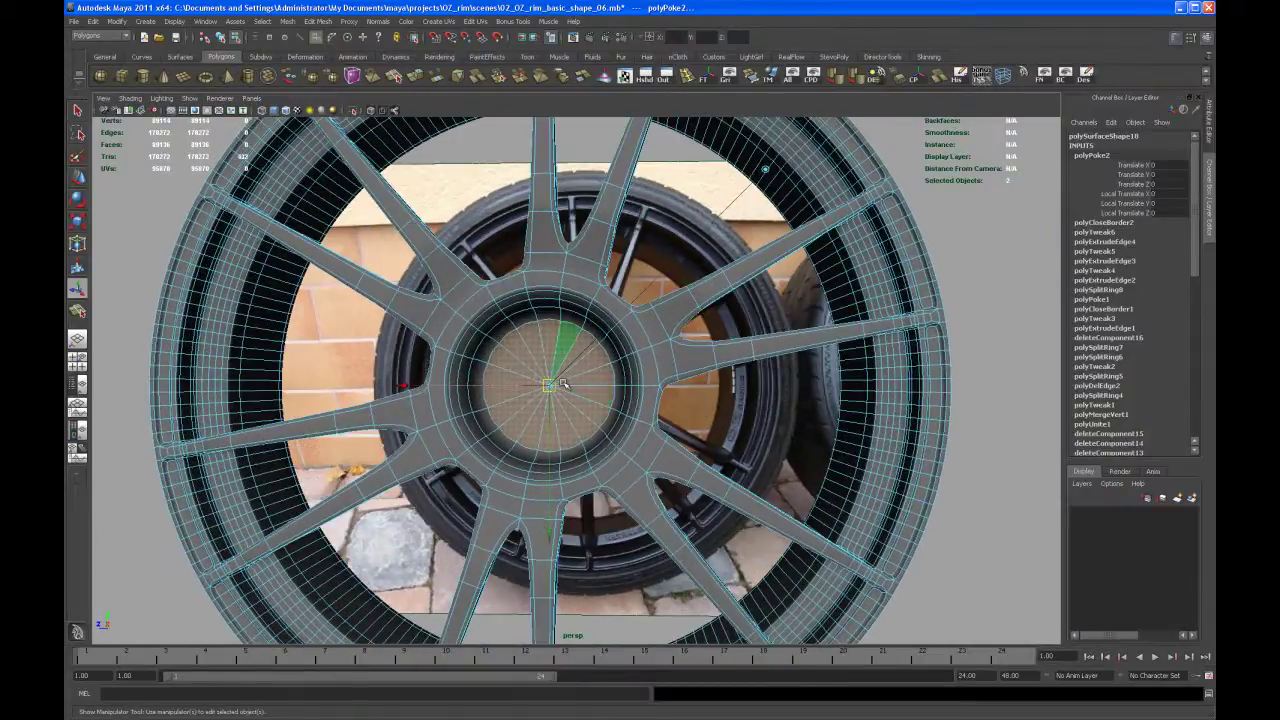
key("1")
left_click_drag(600, 450, 543, 429, "alt")
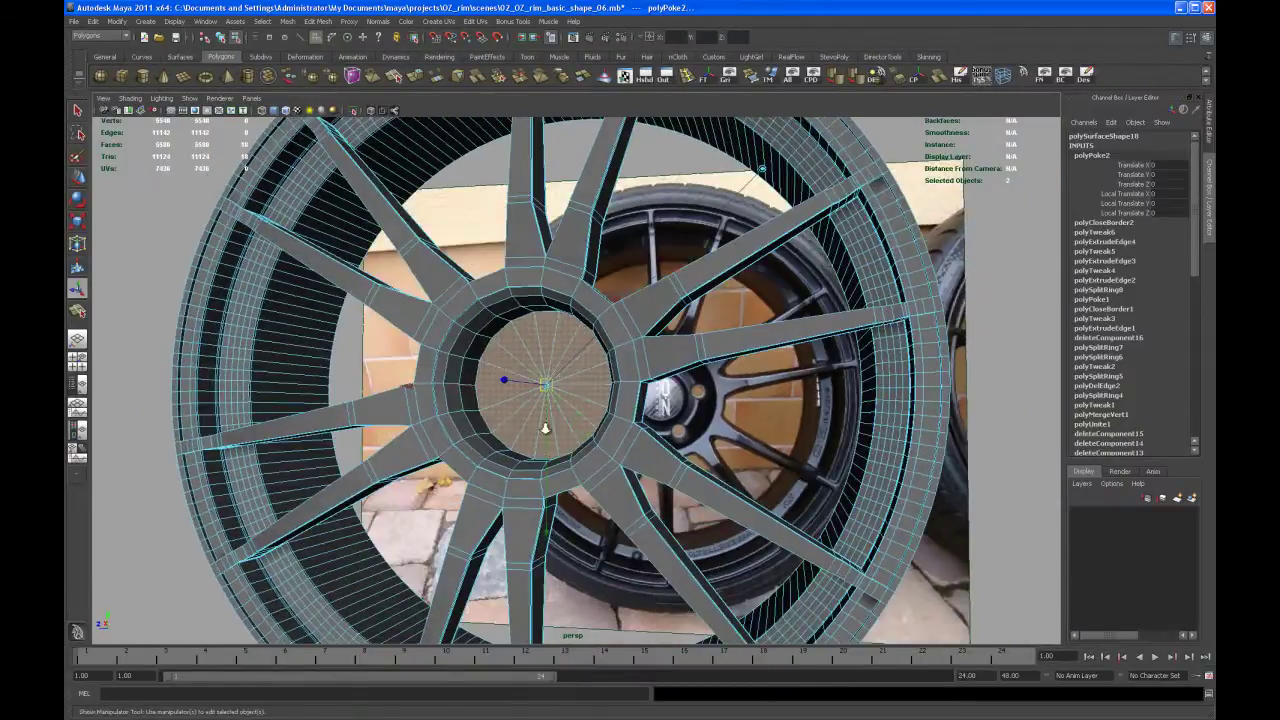
Step: Extrude the poked cap faces and scale them uniformly inward to form a smaller central disc
right_click_drag(543, 429, 559, 386, "alt")
left_click(415, 78)
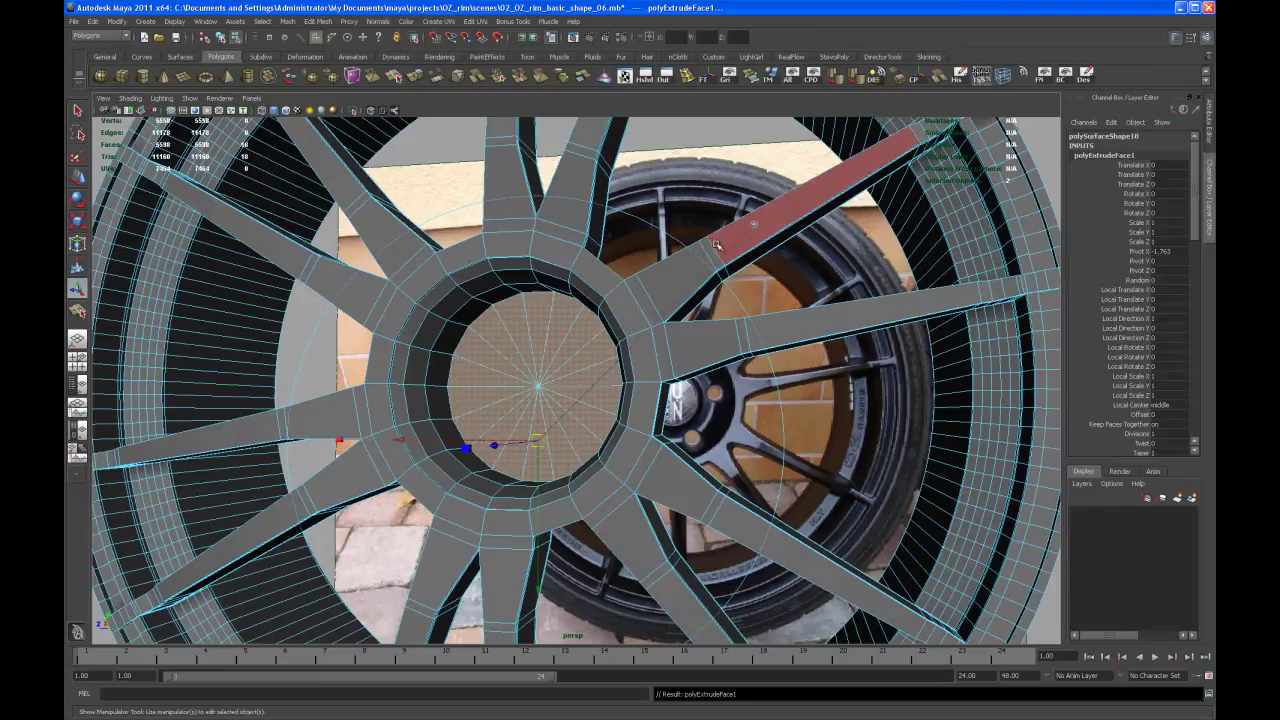
left_click_drag(518, 515, 474, 540, "alt")
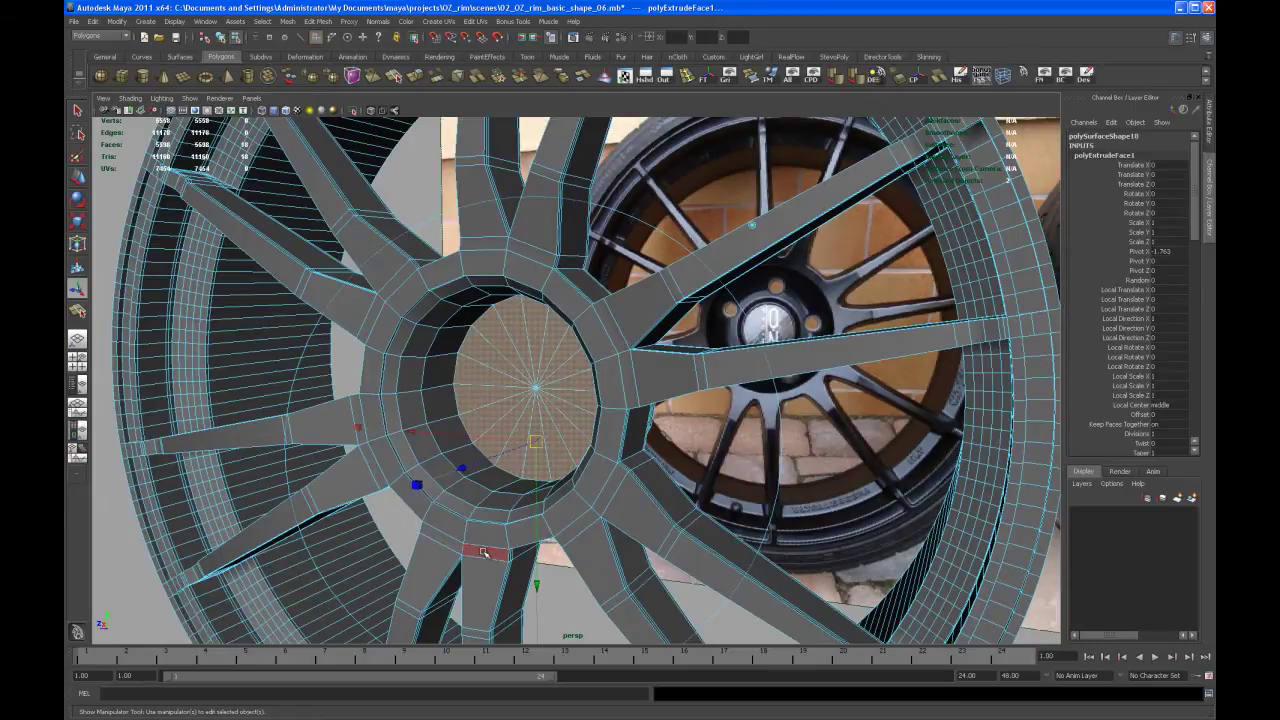
key("r")
left_click_drag(472, 467, 505, 455, "alt")
right_click_drag(505, 455, 540, 466, "alt")
left_click_drag(529, 386, 556, 474)
right_click_drag(556, 474, 530, 400, "alt")
mouse_move(530, 400)
left_mouse_down("alt")
mouse_move(501, 401)
mouse_move(517, 403)
left_mouse_up("alt")
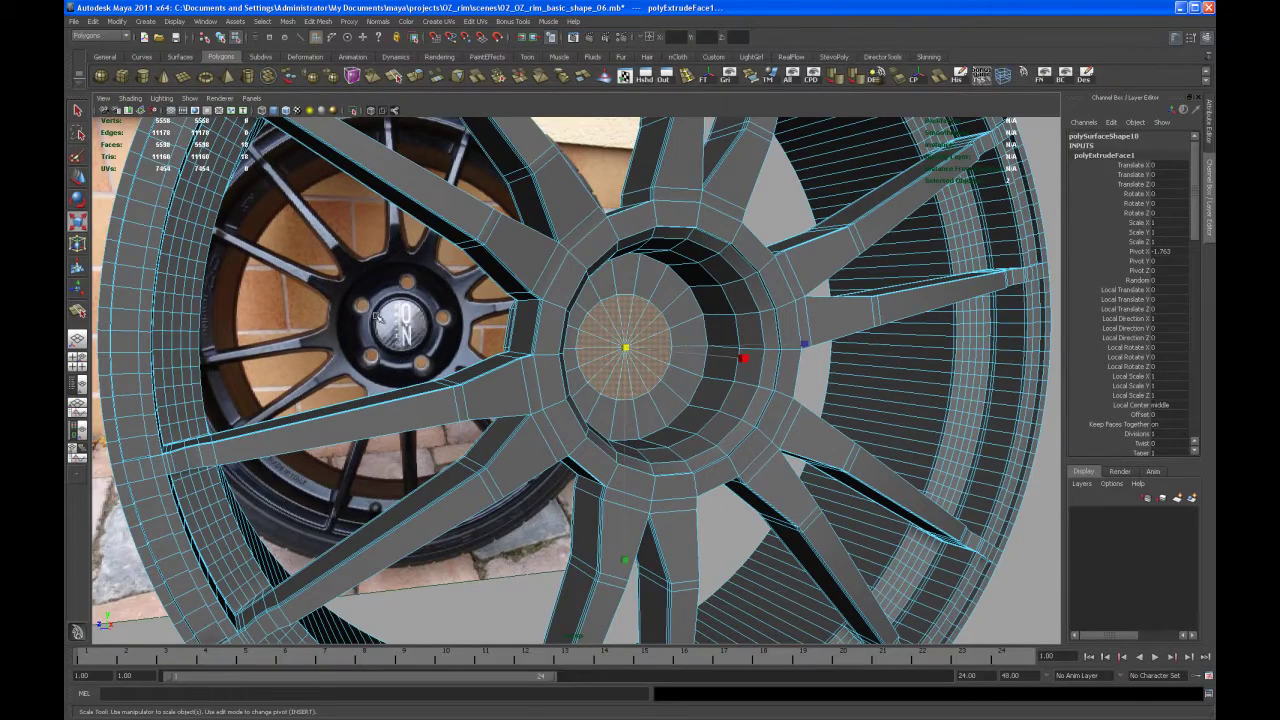
Step: Fit the scaled central disc to the outline of the centre cap on the reference photo in the side view
left_click_drag(505, 416, 518, 474, "alt")
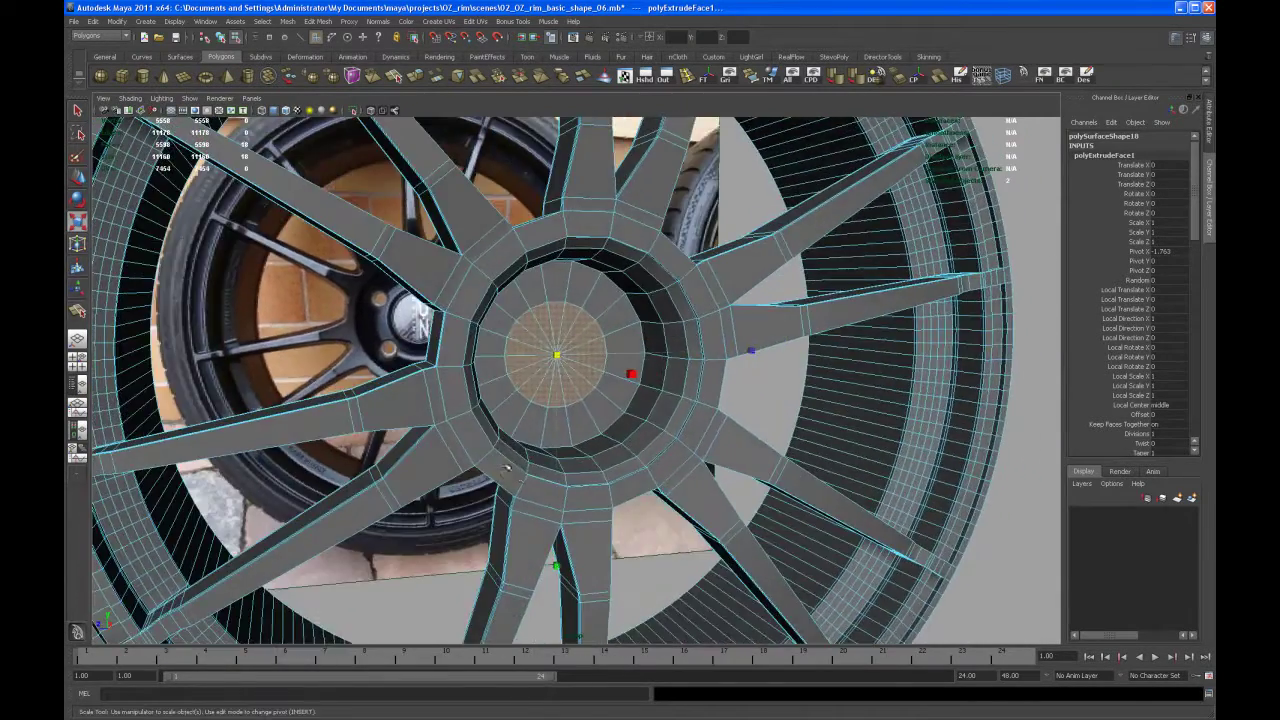
key("space")
key("space")
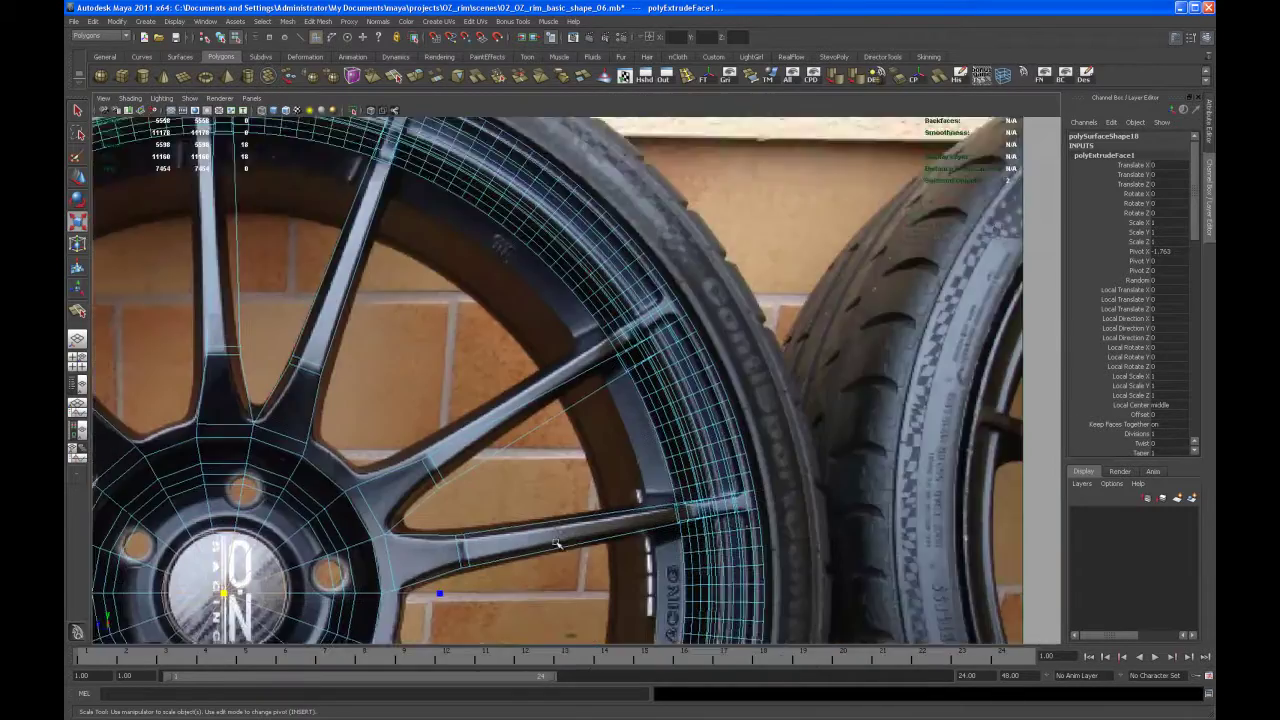
middle_click_drag(560, 543, 769, 408, "alt")
right_click_drag(769, 408, 739, 573, "alt")
middle_click_drag(739, 573, 690, 585, "alt")
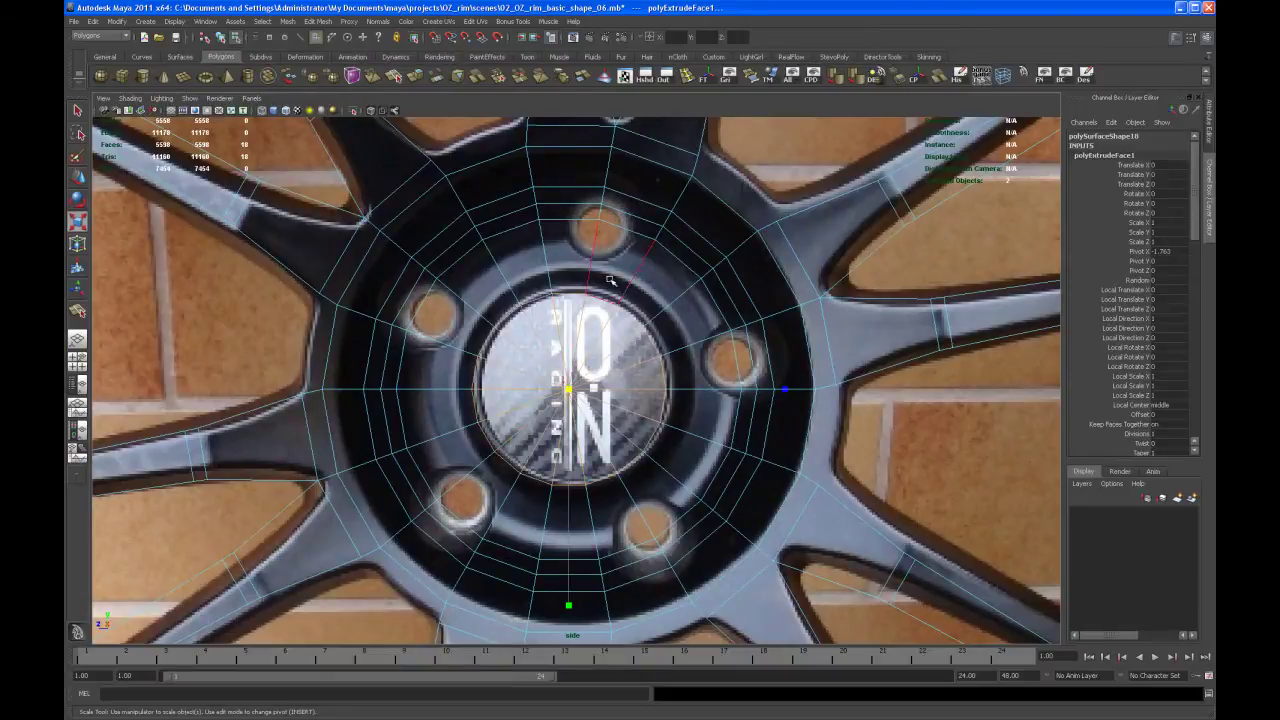
left_click_drag(567, 390, 583, 376)
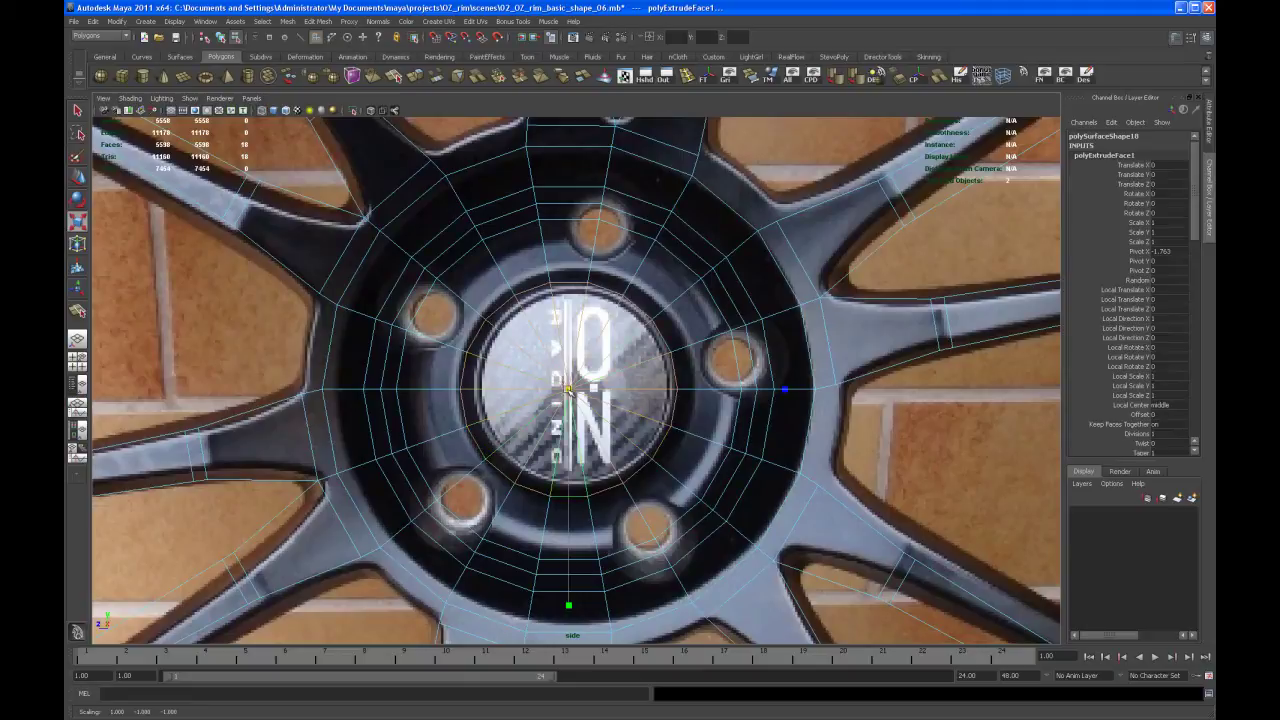
left_click_drag(567, 392, 565, 397)
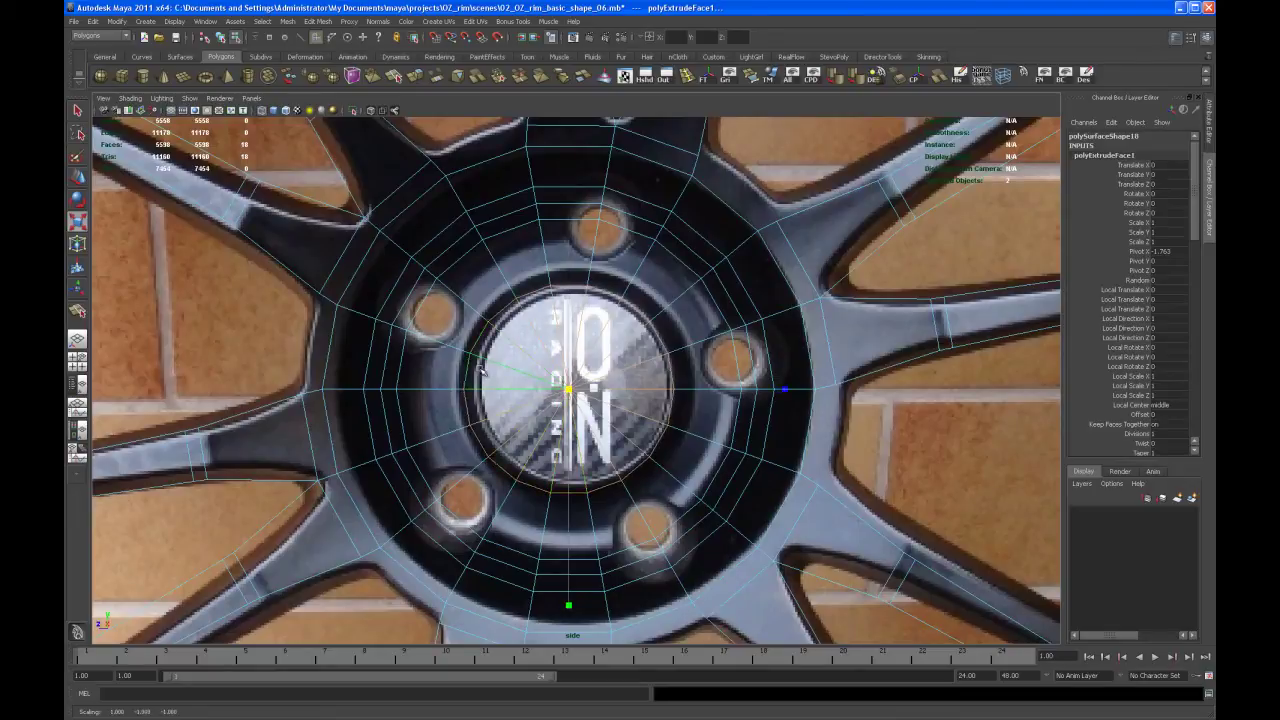
left_click_drag(567, 390, 568, 388)
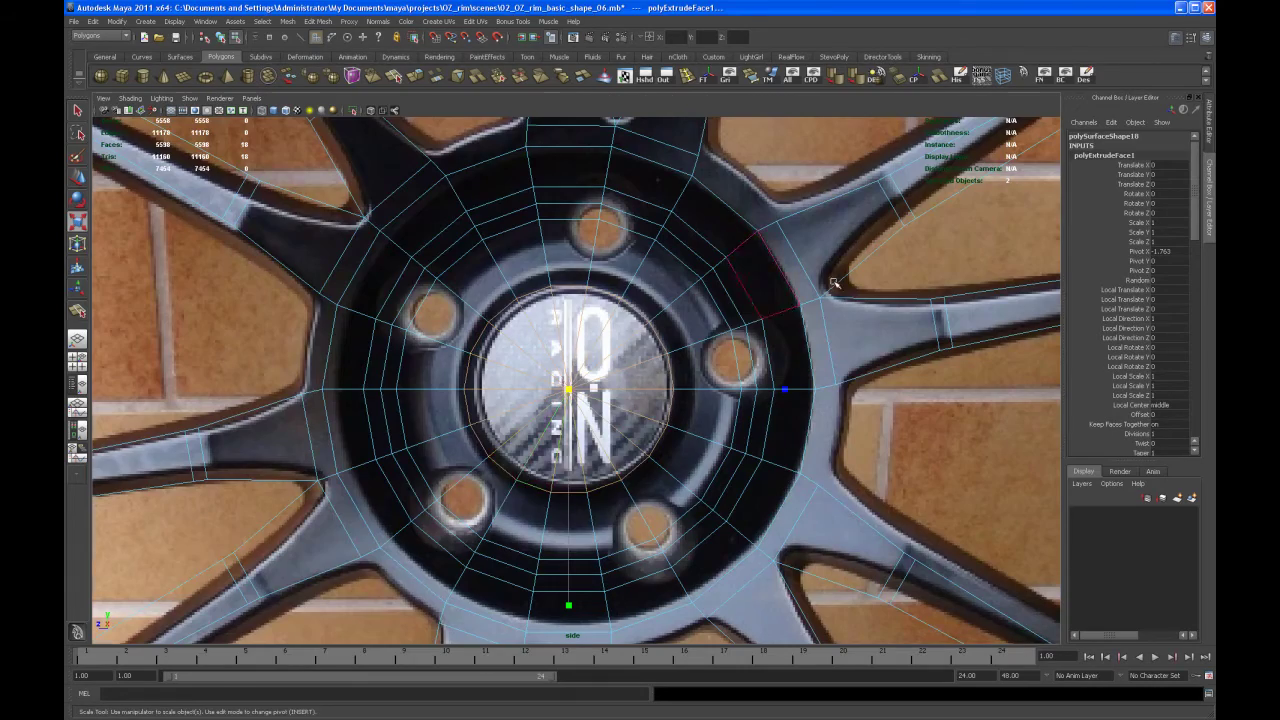
Step: Extrude the central disc faces again and move them along X toward the front of the rim as a raised cylinder
key("space")
key("space")
mouse_move(624, 441)
left_mouse_down("alt")
mouse_move(575, 418)
mouse_move(600, 446)
mouse_move(590, 443)
mouse_move(634, 422)
left_mouse_up("alt")
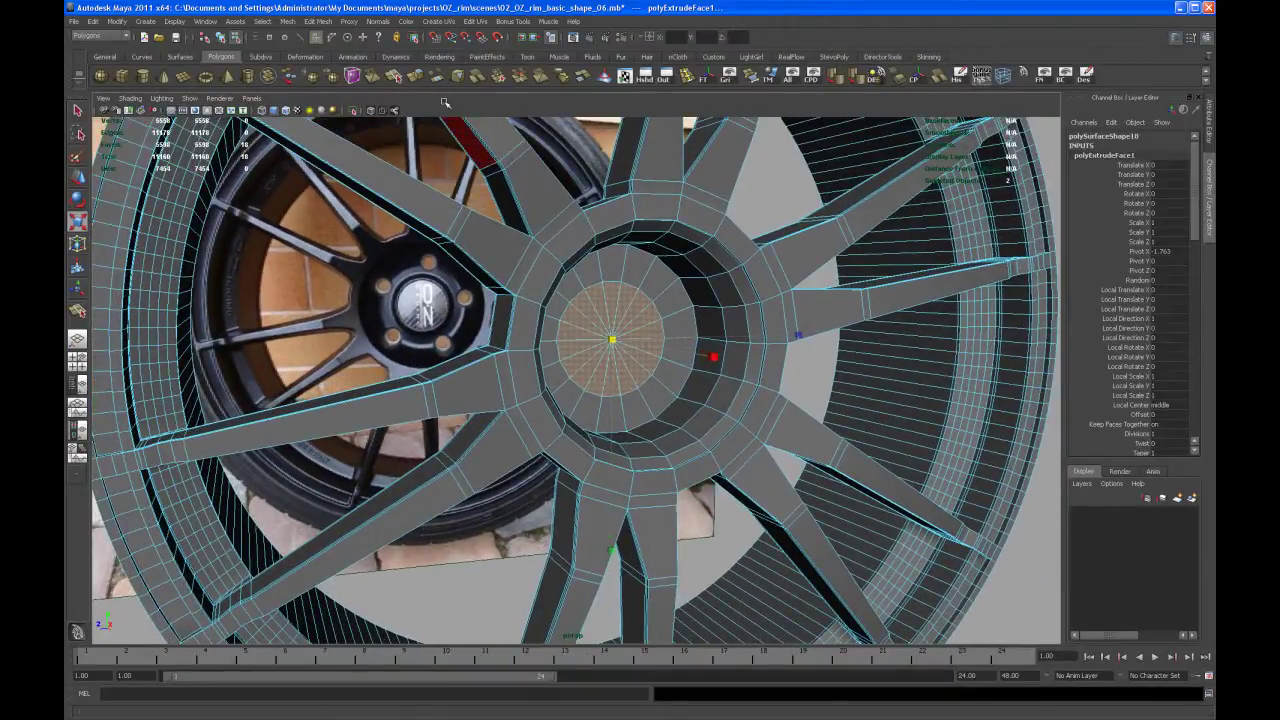
key("ctrl+e")
left_click_drag(646, 402, 703, 395, "alt")
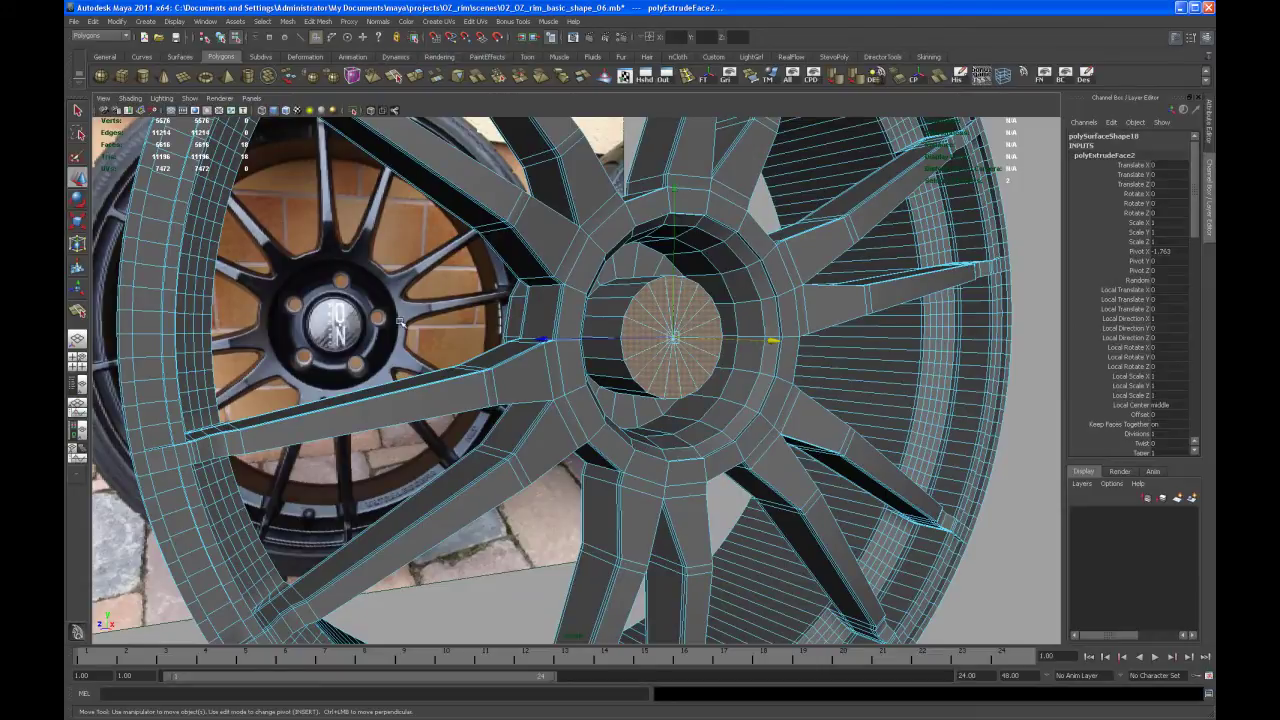
left_click_drag(400, 322, 855, 345, "alt")
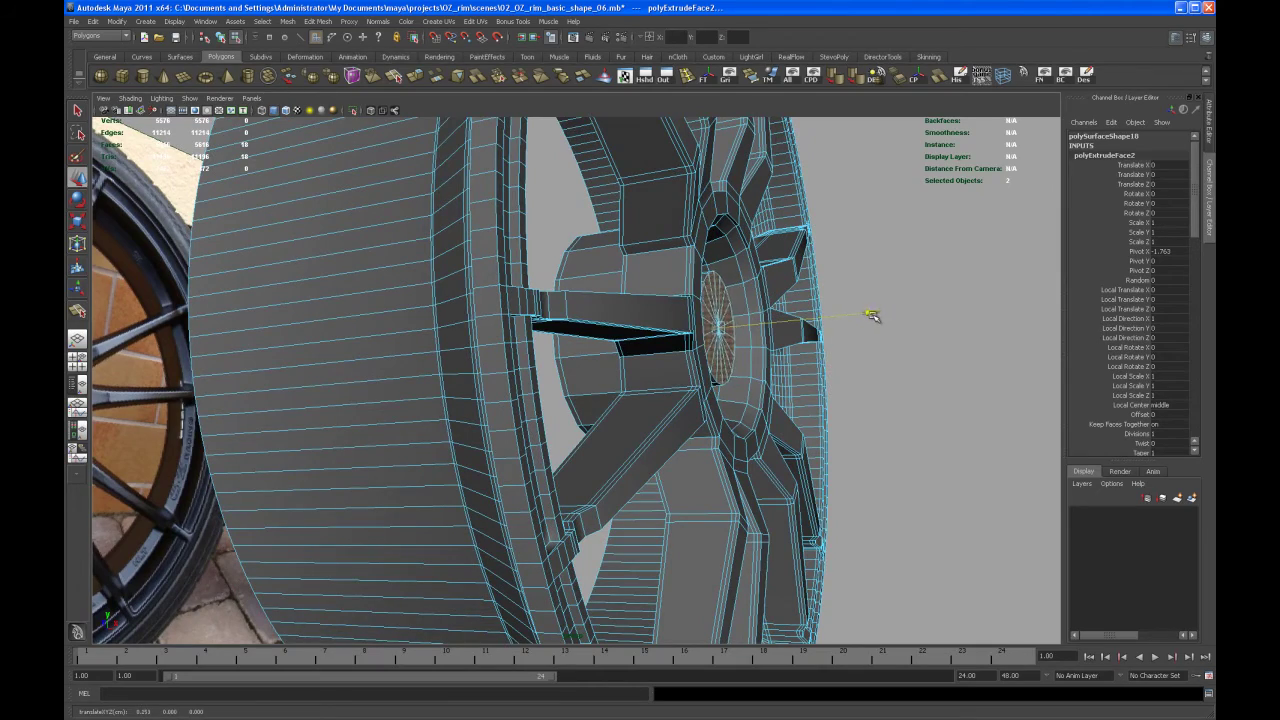
left_click_drag(873, 316, 899, 322, "alt")
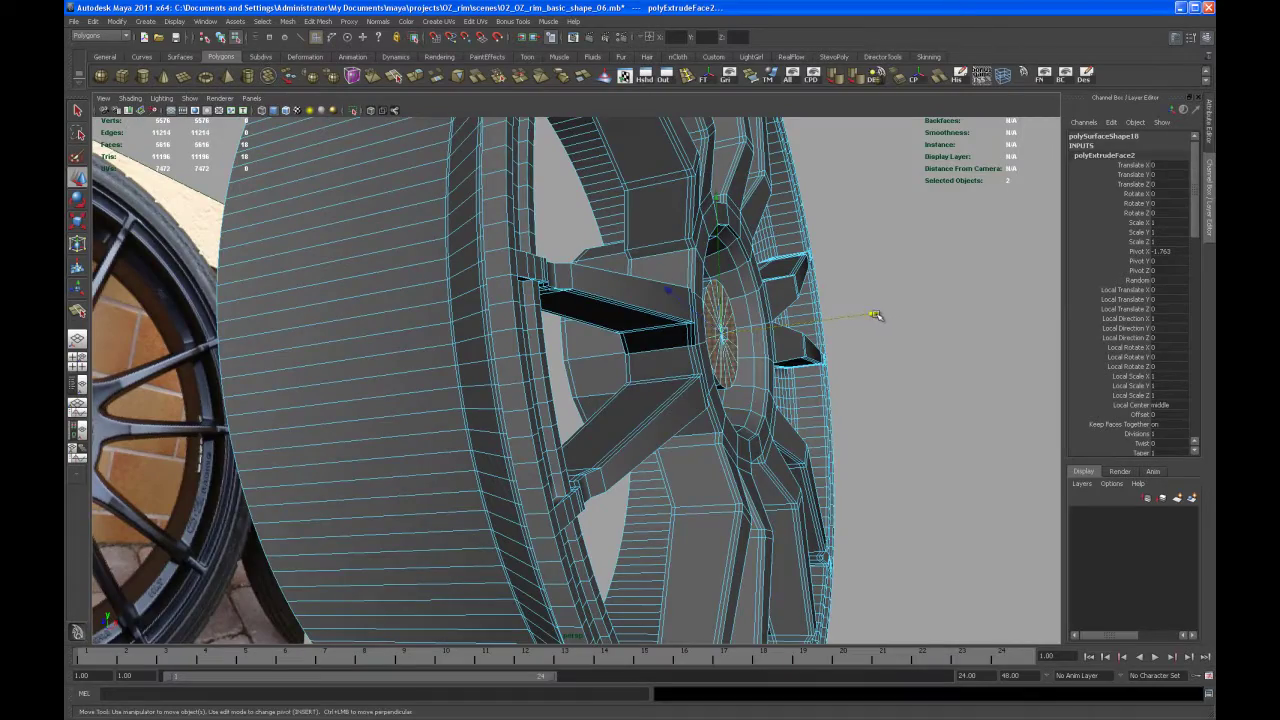
left_click_drag(811, 408, 690, 470, "alt")
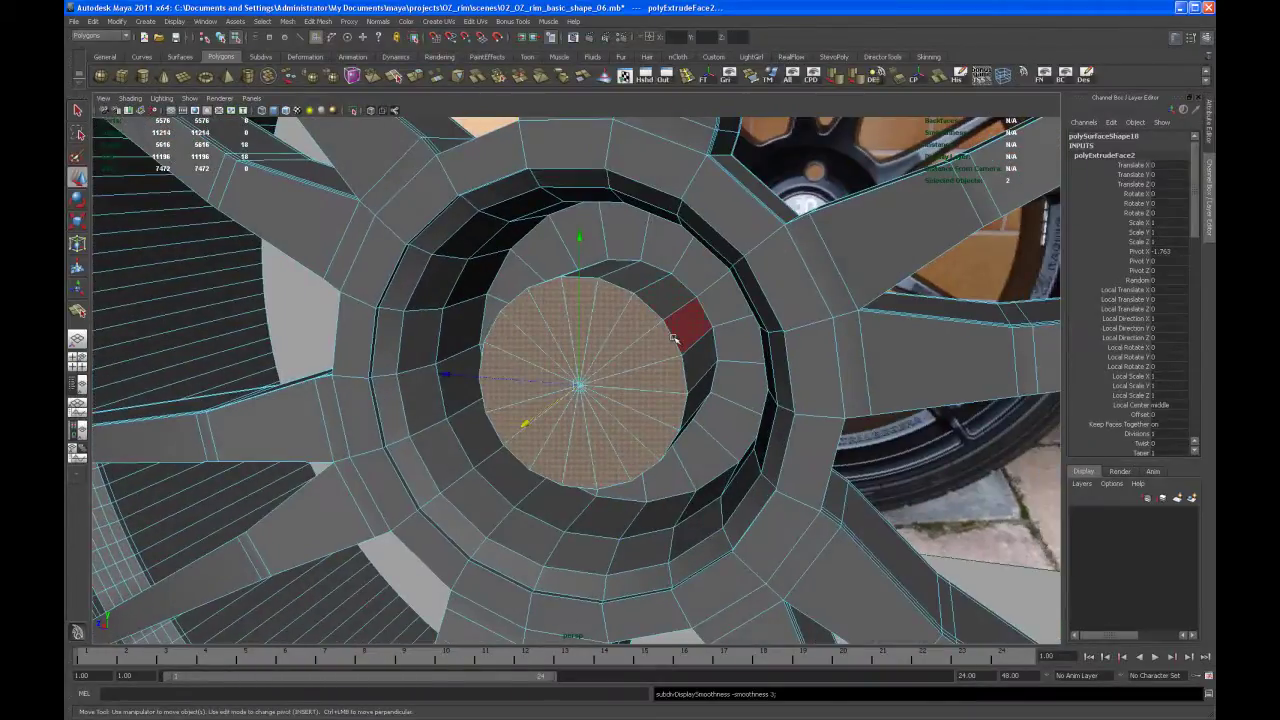
Step: Insert an edge loop around the centre cap cylinder's wall, close to its front rim
key("3")
right_click(671, 327)
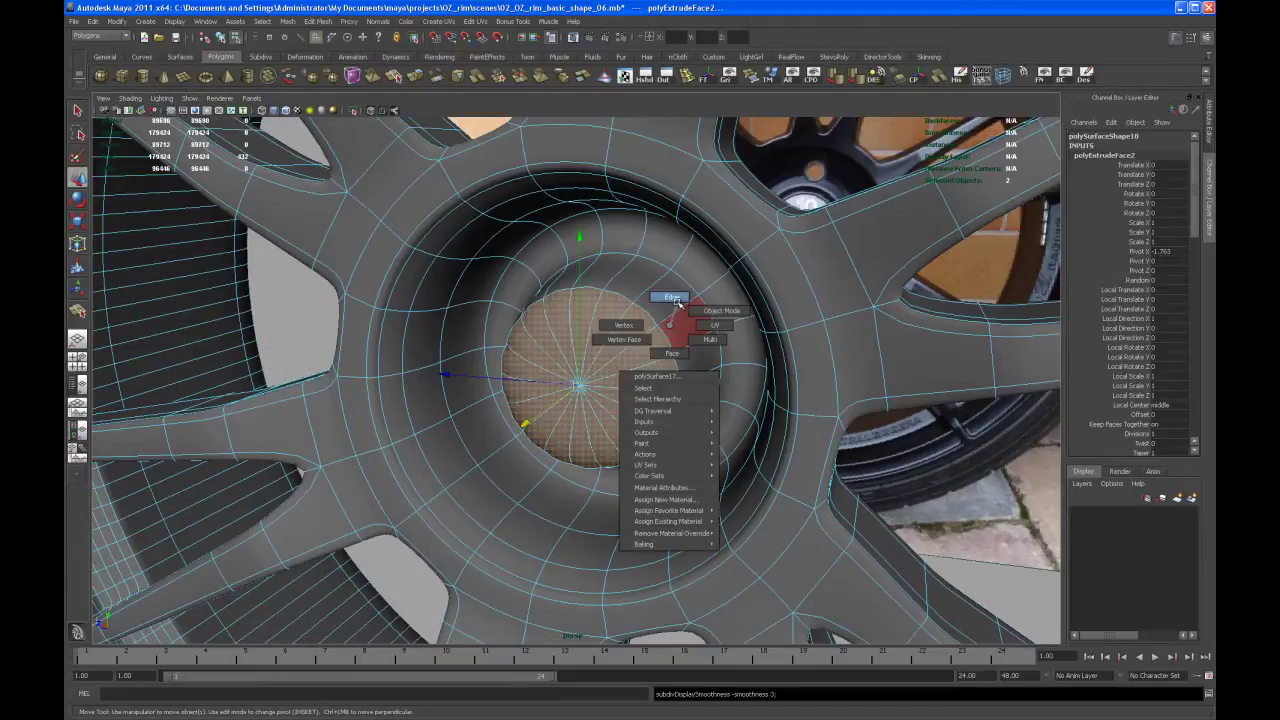
left_click(672, 298)
left_click_drag(669, 306, 679, 324, "alt")
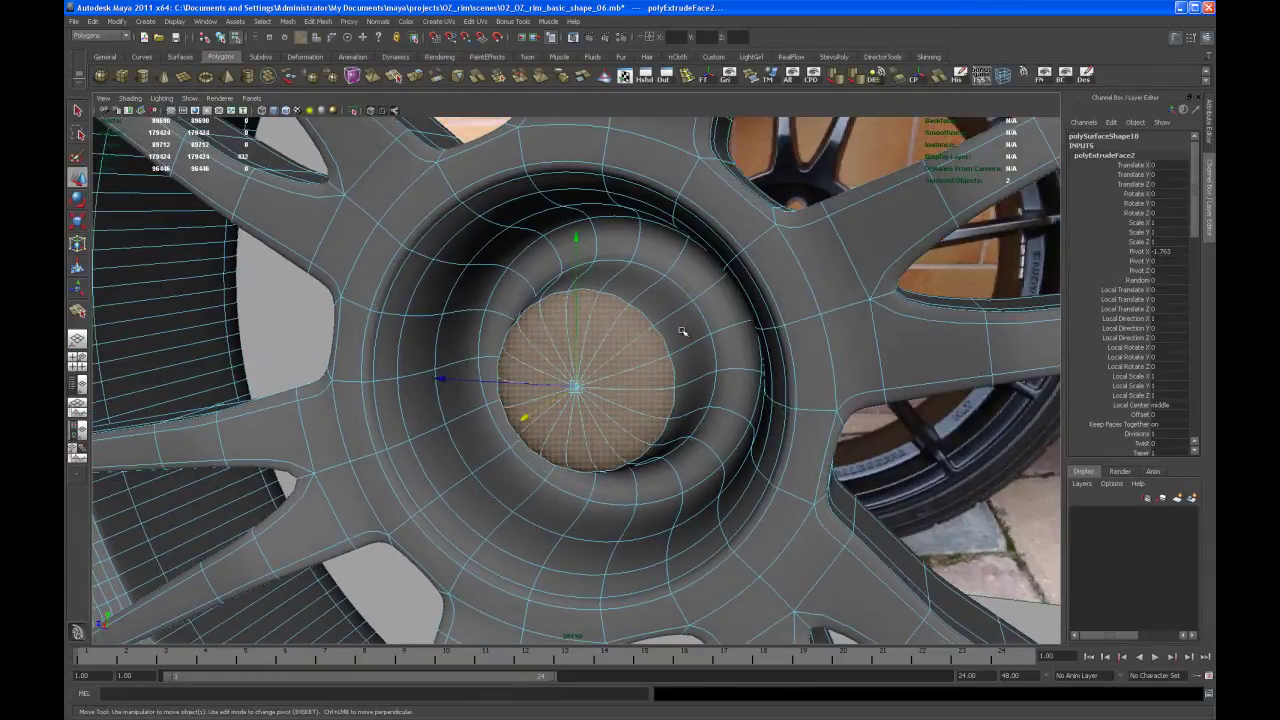
key("1")
left_click(687, 77)
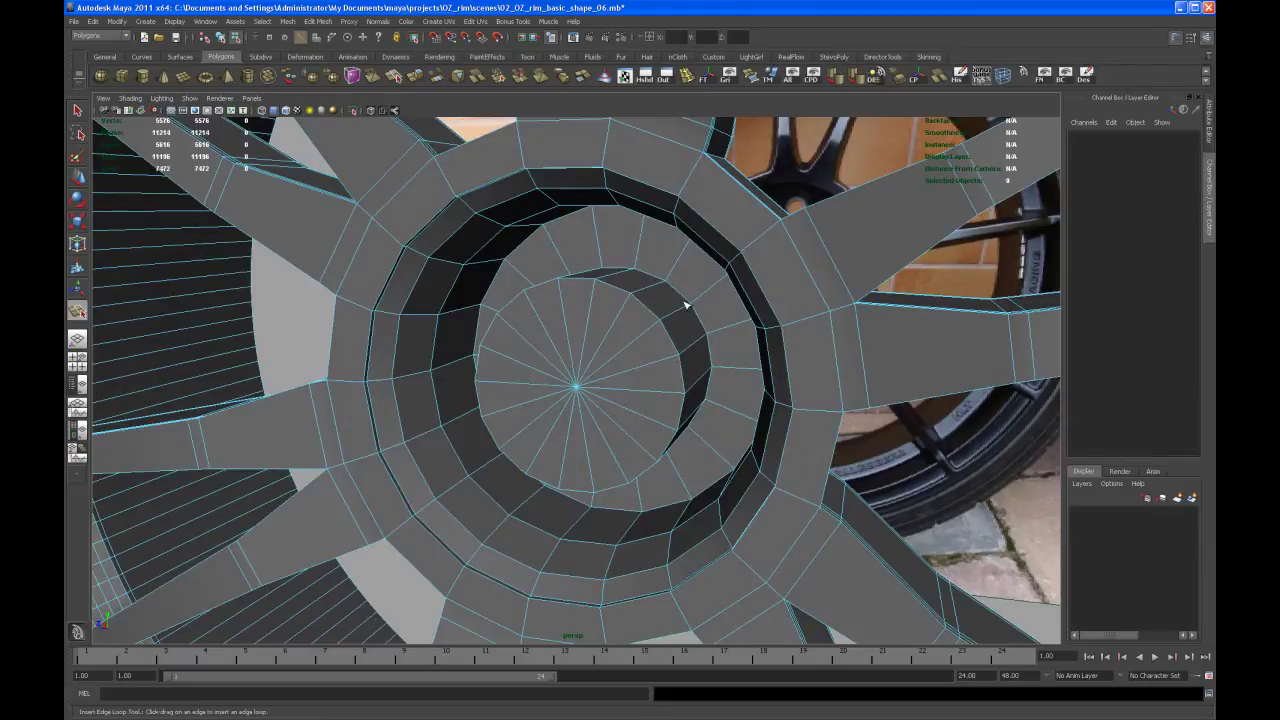
left_click_drag(671, 322, 600, 316, "alt")
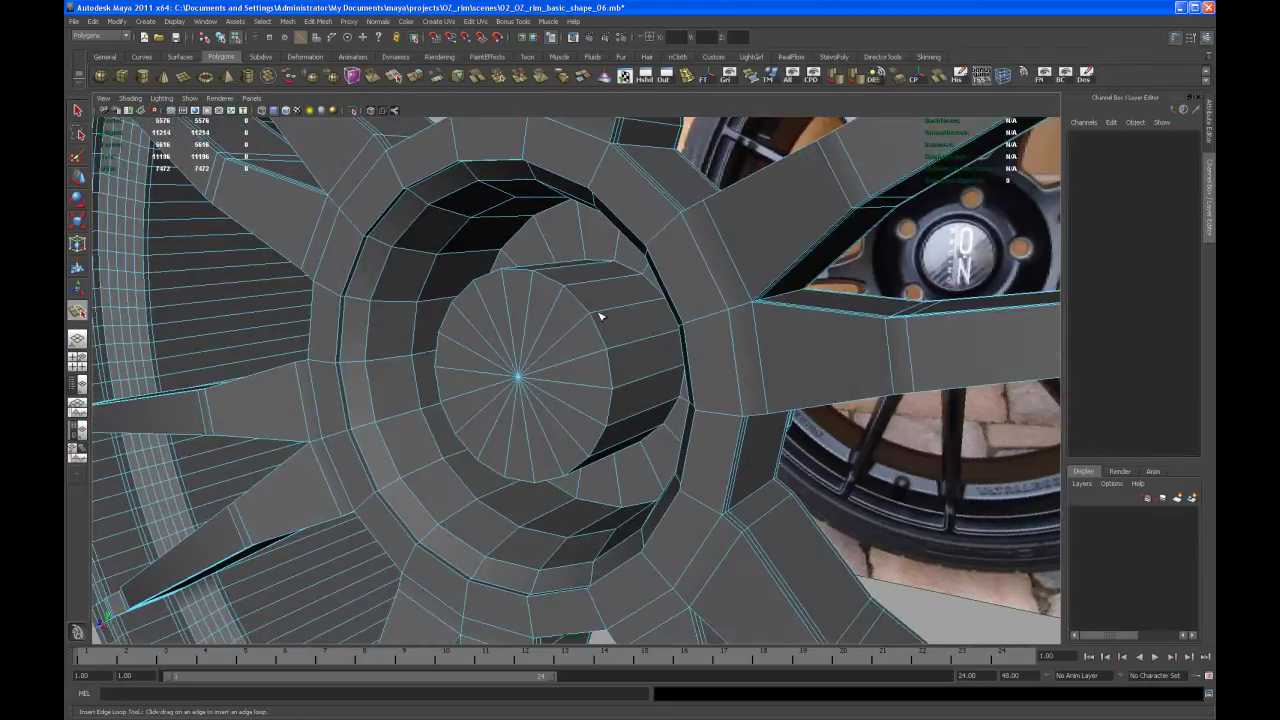
double_click(600, 316)
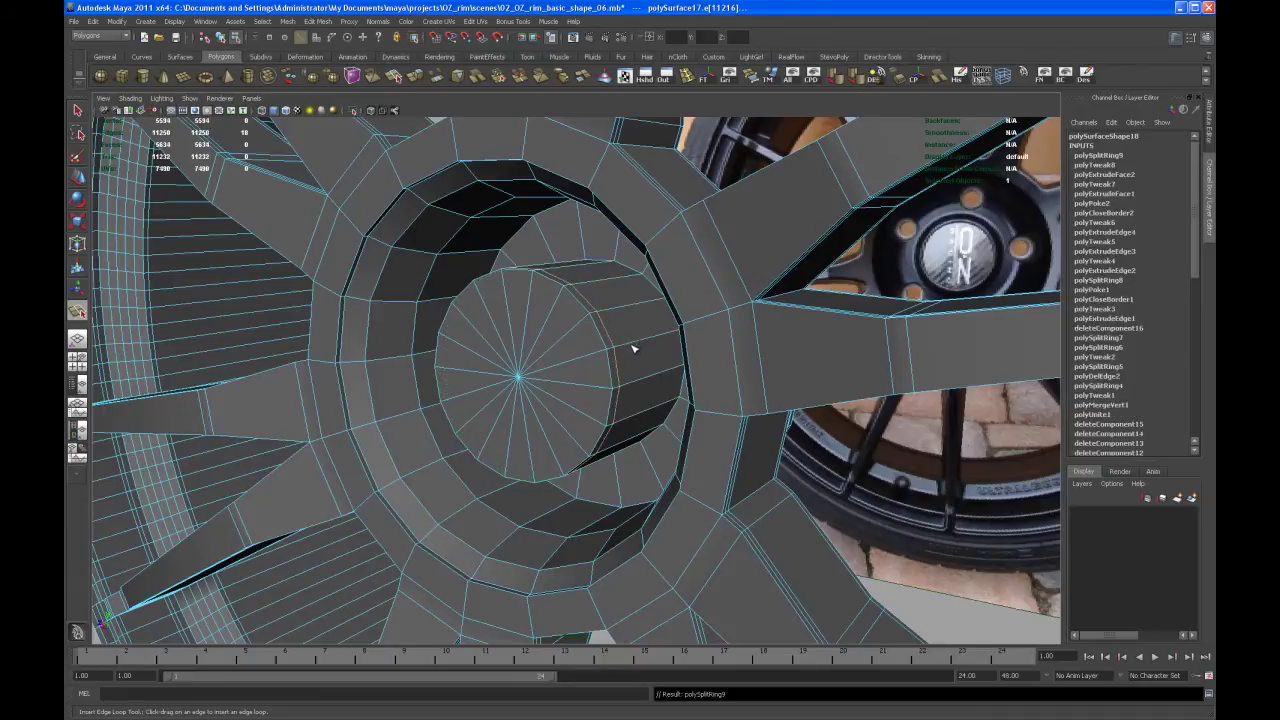
Step: Inspect the smoothed hub and centre cap in object mode from several angles, then restore the unsmoothed display
key("3")
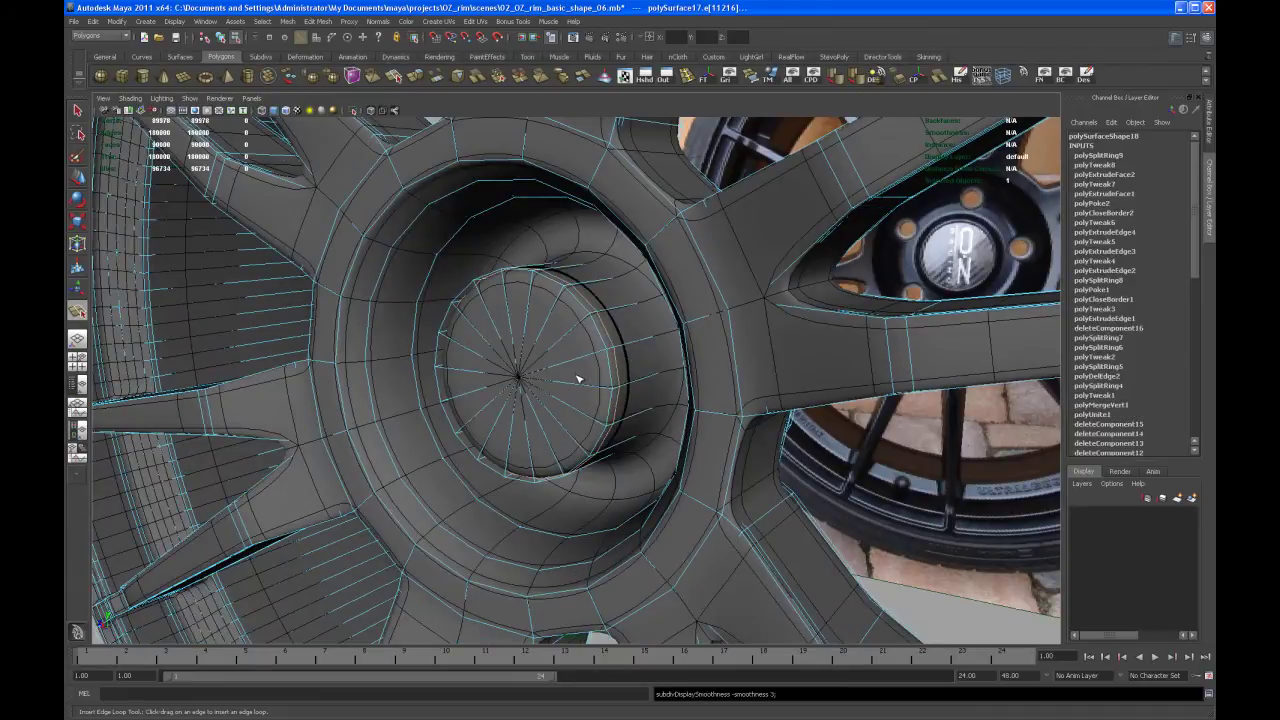
right_click_drag(578, 378, 606, 376)
left_click(604, 392)
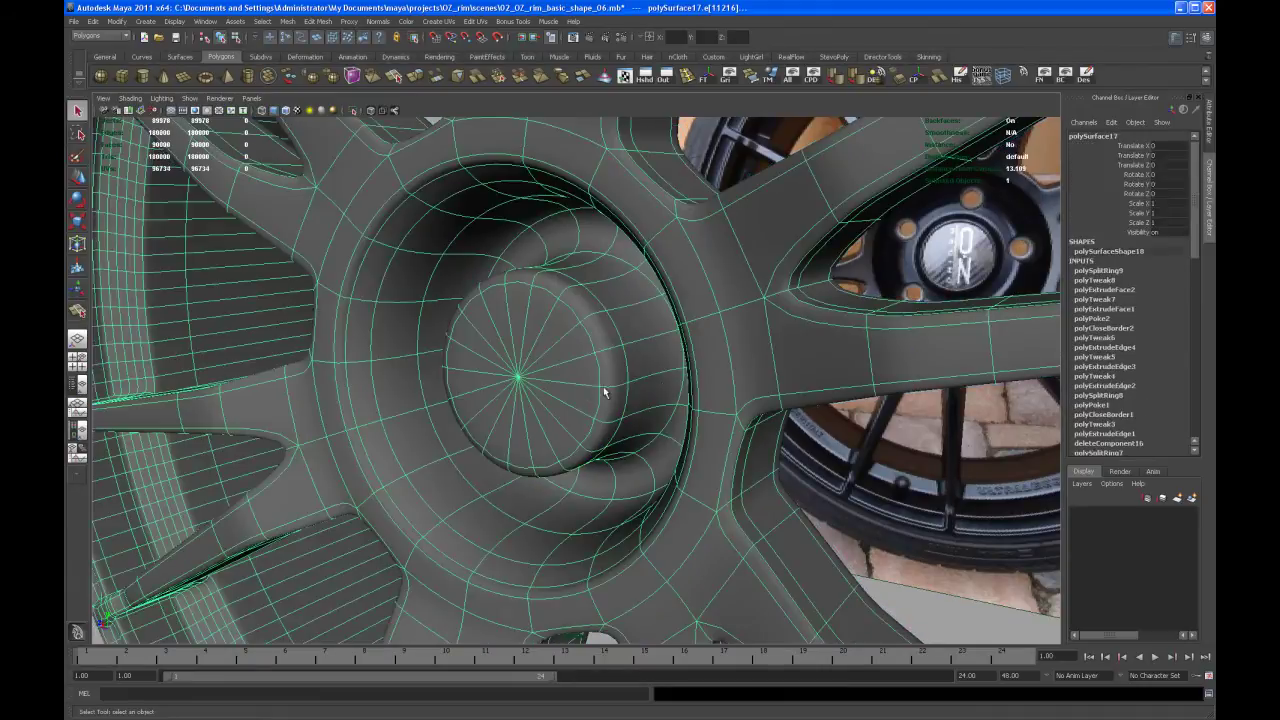
left_click(890, 481)
scroll(840, 460, "down", 3)
left_click_drag(782, 440, 705, 407, "alt")
left_click(626, 378)
left_click_drag(626, 378, 627, 450, "alt")
right_click_drag(628, 450, 600, 394, "alt")
left_click_drag(600, 394, 660, 394, "alt")
right_click_drag(660, 394, 517, 305, "alt")
right_click_drag(627, 420, 556, 428, "alt")
mouse_move(556, 428)
left_mouse_down("alt")
mouse_move(692, 438)
mouse_move(540, 443)
left_mouse_up("alt")
right_click_drag(516, 443, 608, 435, "alt")
middle_click_drag(608, 435, 597, 469, "alt")
key("1")
Step: Insert an edge loop around the base of the centre cap cylinder and display the rim in smooth preview
right_click_drag(532, 427, 696, 540, "alt")
middle_click_drag(696, 466, 583, 516, "alt")
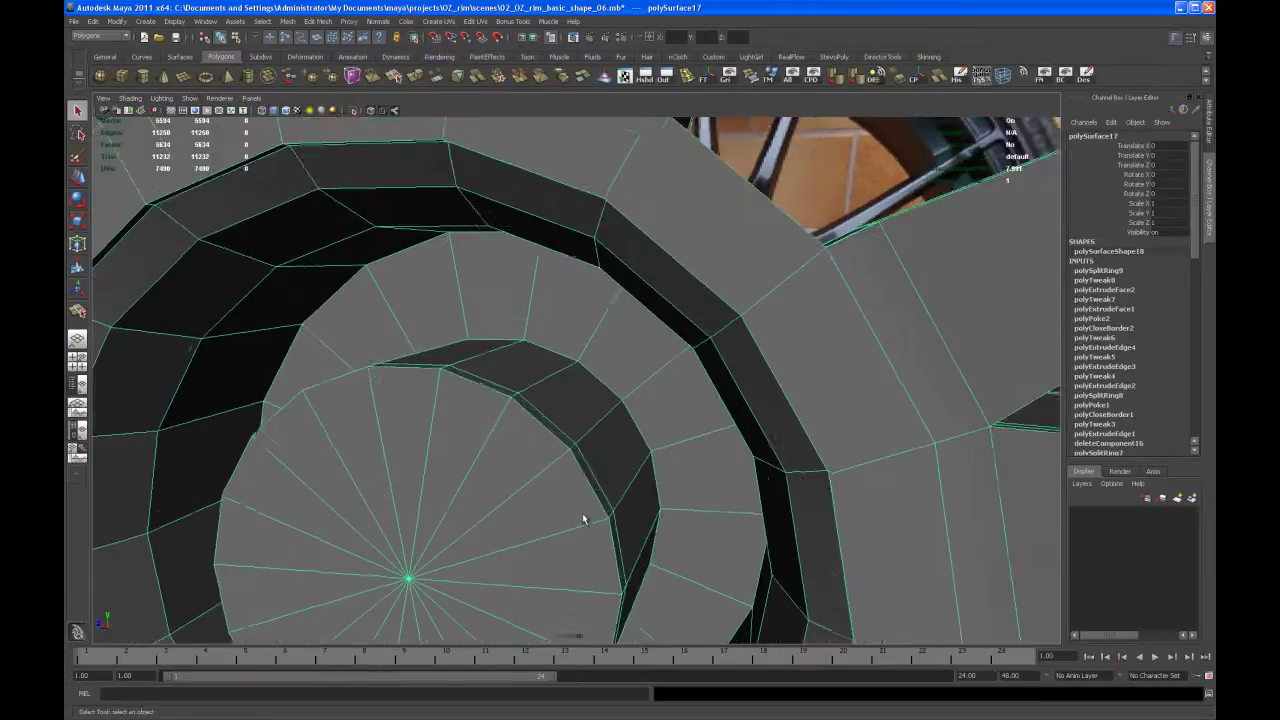
right_click_drag(582, 513, 648, 370, "alt")
left_click(687, 77)
left_click_drag(660, 320, 582, 370, "alt")
right_click_drag(580, 369, 586, 408, "alt")
left_click_drag(565, 376, 605, 330, "alt")
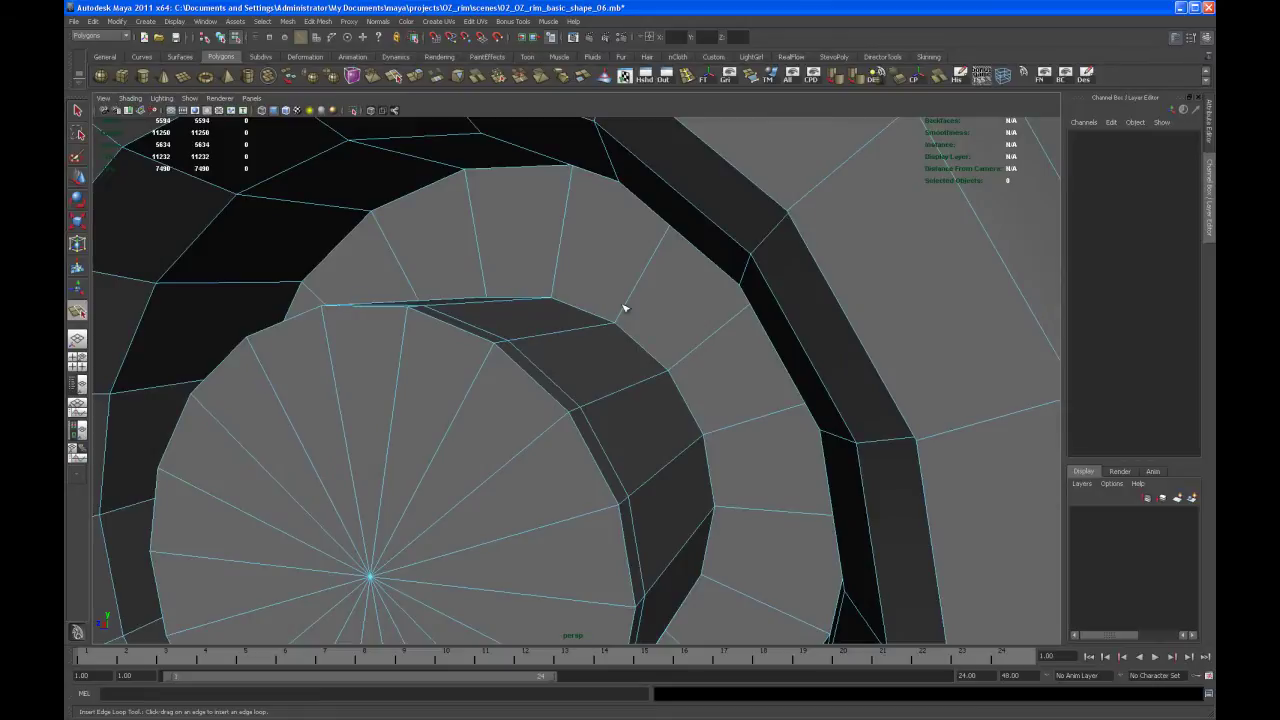
right_click_drag(600, 340, 455, 294, "alt")
middle_click_drag(668, 296, 632, 394, "alt")
left_click_drag(750, 347, 751, 362, "alt")
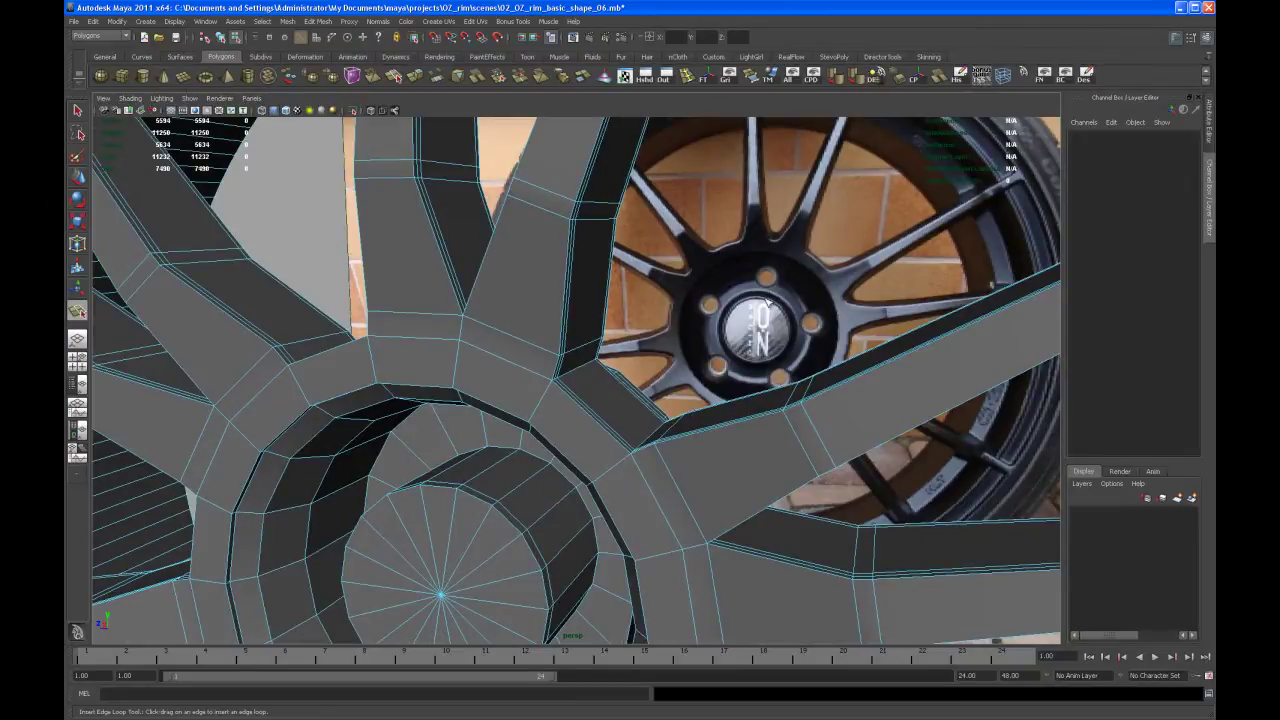
left_click_drag(726, 318, 637, 360, "alt")
right_click_drag(637, 360, 646, 391, "alt")
left_click_drag(646, 391, 615, 436, "alt")
key("3")
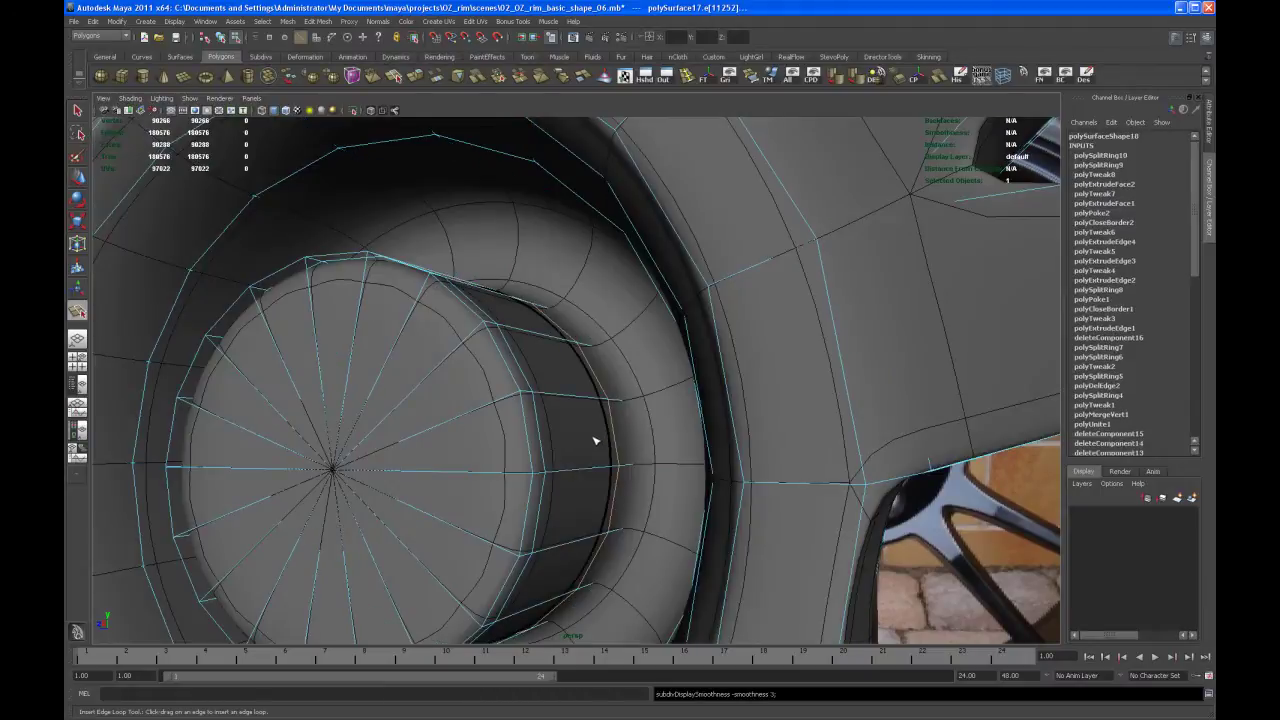